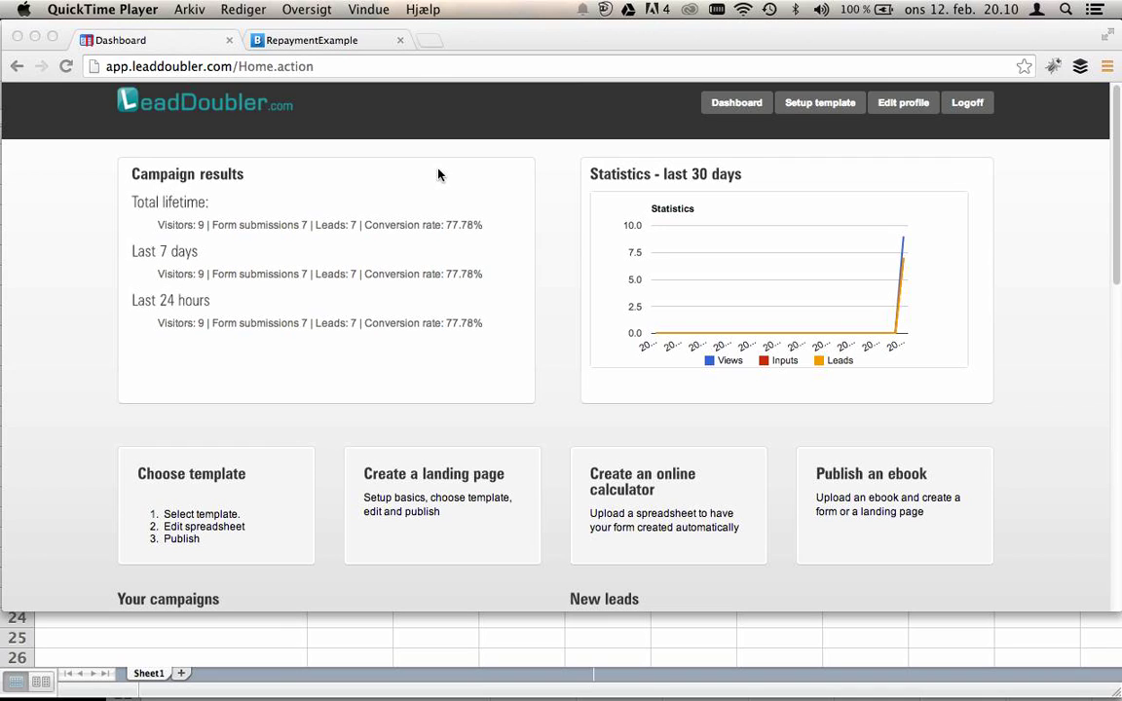
- View the RepaymentExample page, and from the dashboard create a landing page titled "TEst" using the "Black" template
{"action": "left_click", "coordinate": [354, 42]}
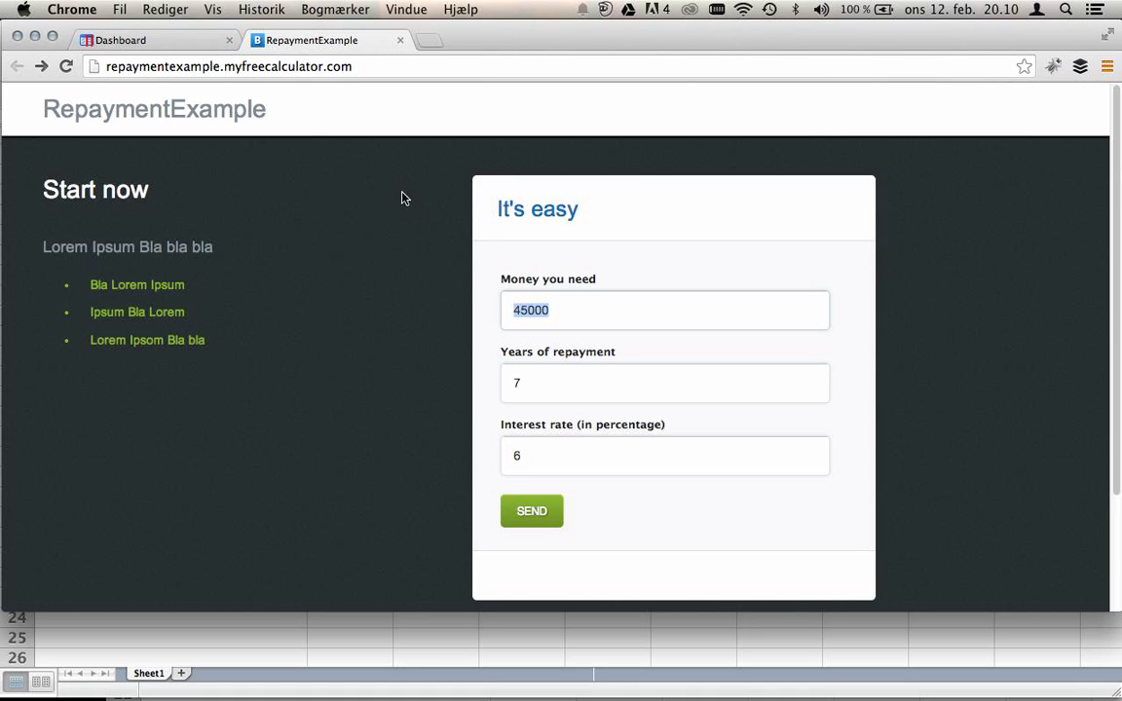
{"action": "left_click", "coordinate": [172, 46]}
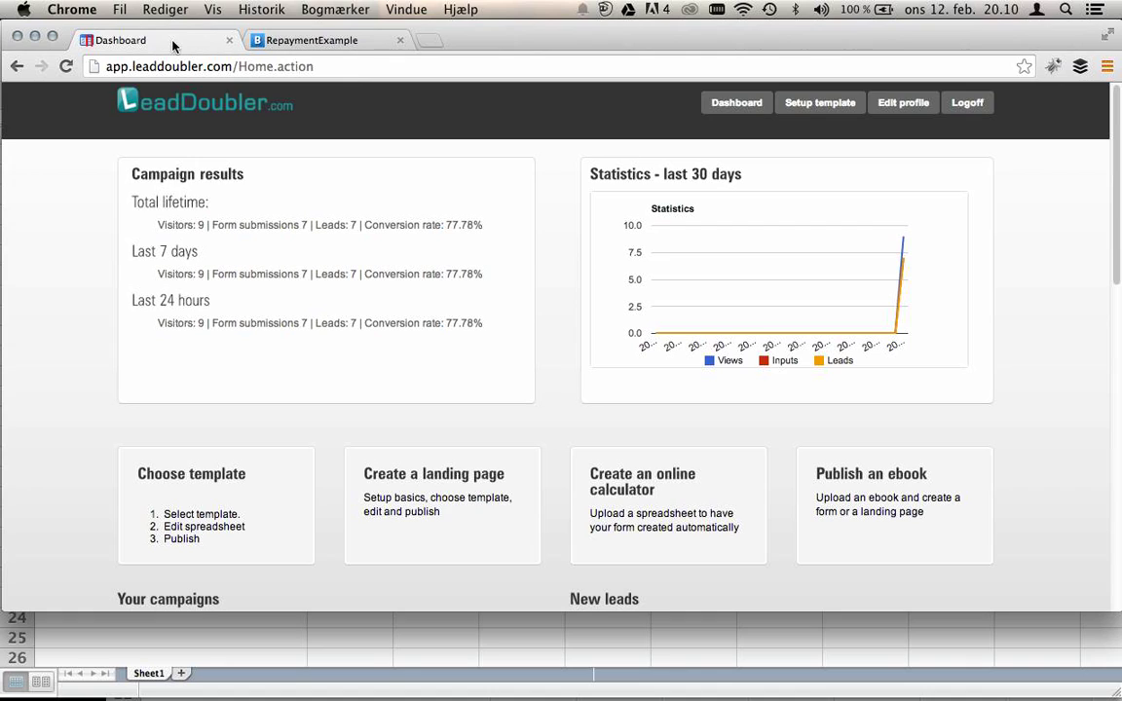
{"action": "left_click", "coordinate": [421, 504]}
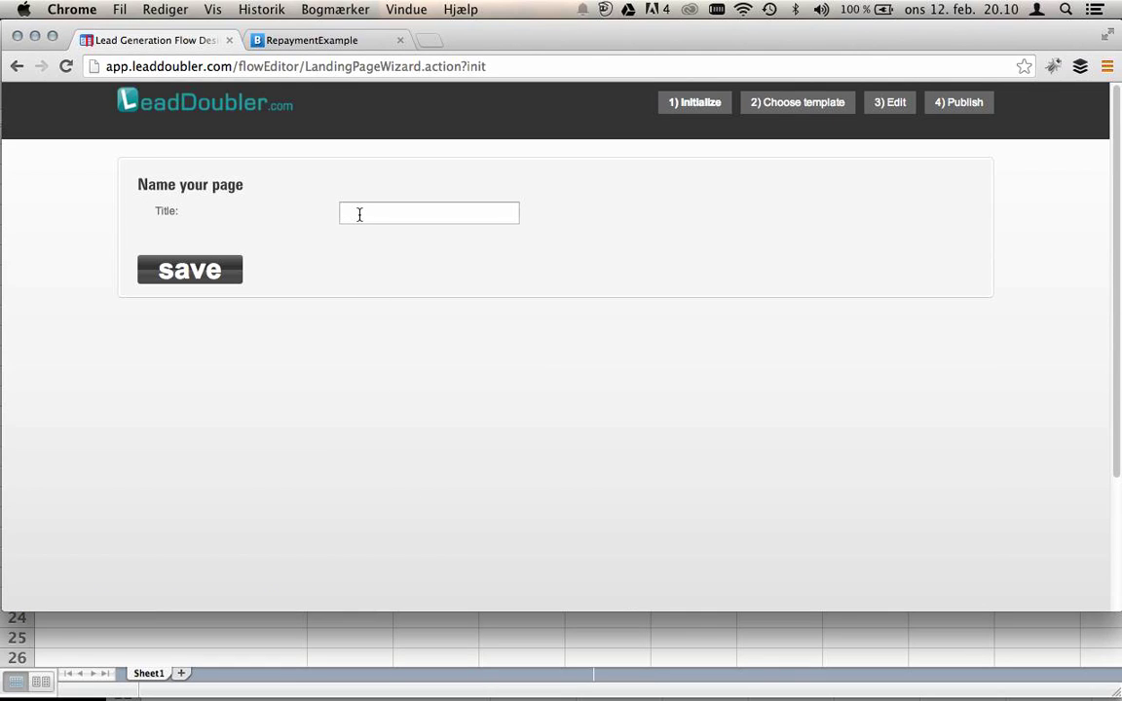
{"action": "type", "text": "TEst"}
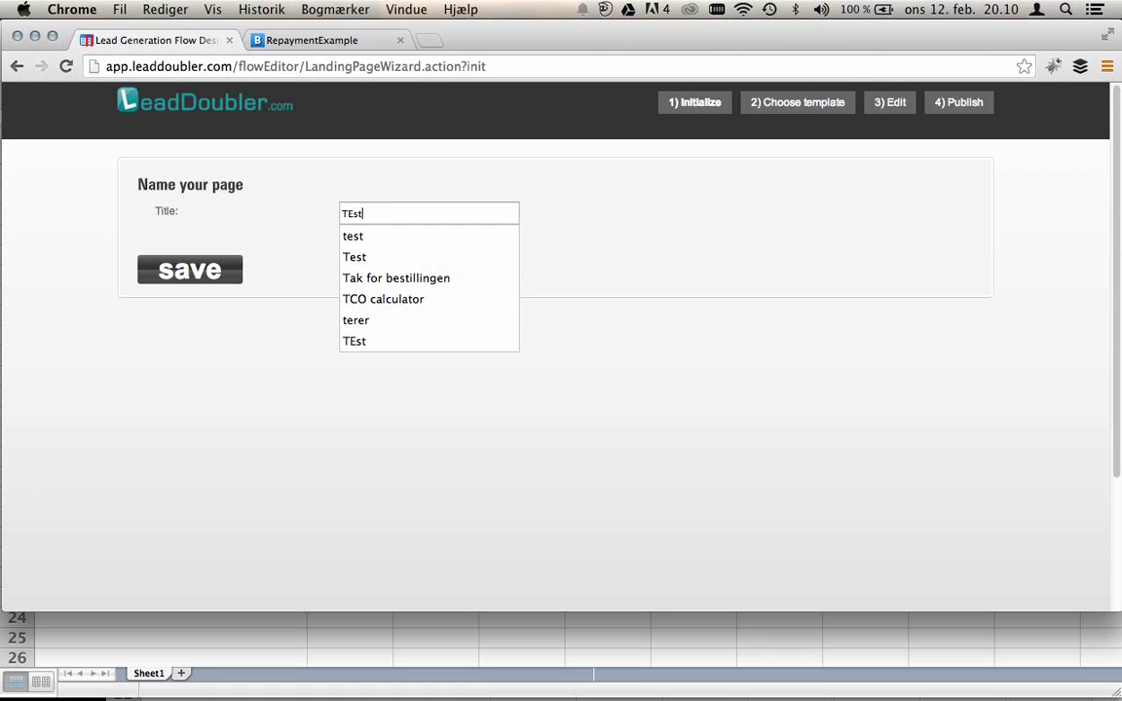
{"action": "left_click", "coordinate": [212, 277]}
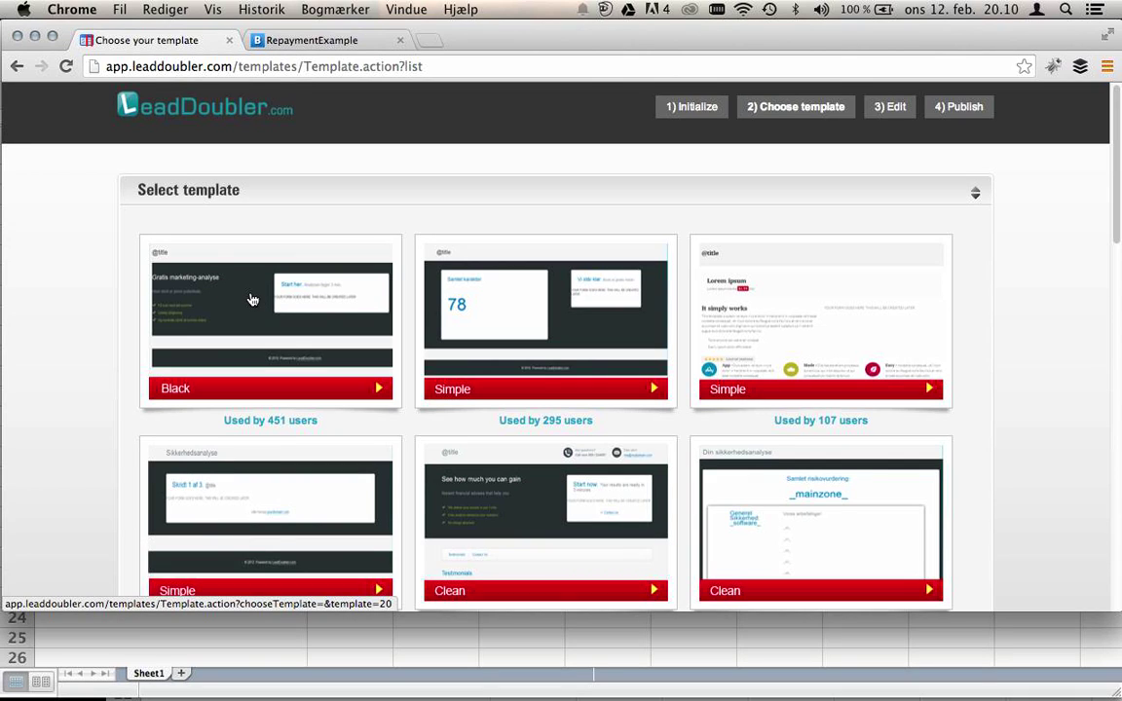
{"action": "left_click", "coordinate": [258, 303]}
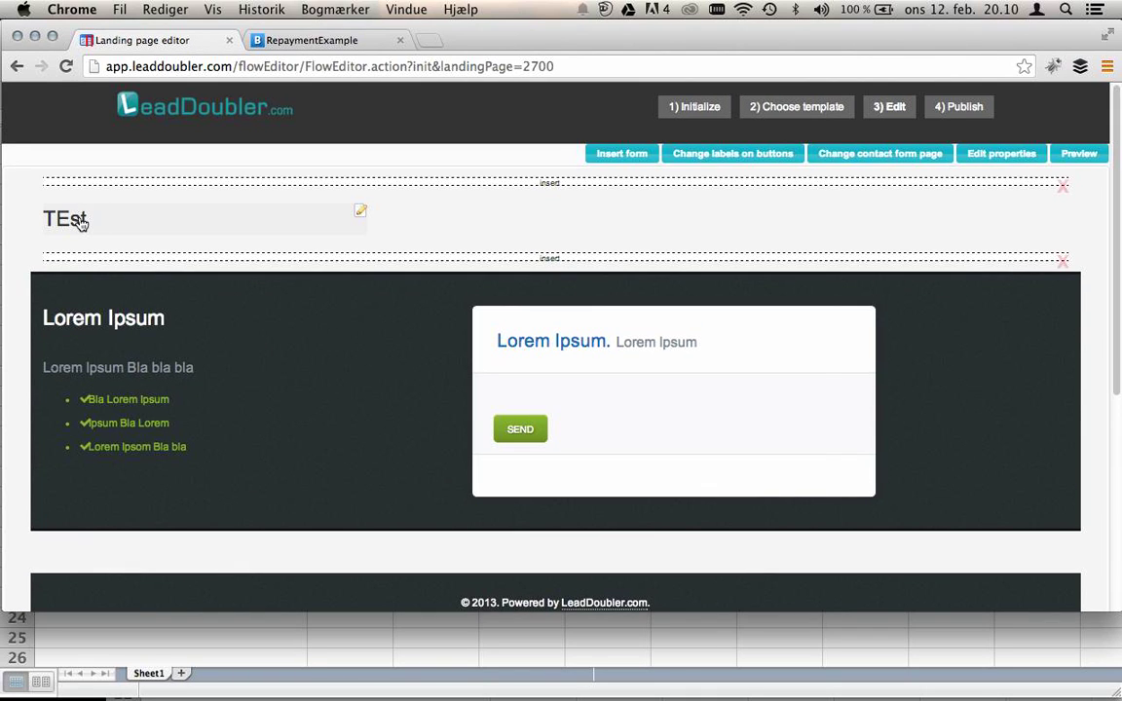
- Change the page heading to "ABC Loan Calculator" and insert a 4-4-4 row below the section holding the form
{"action": "left_click", "coordinate": [83, 218]}
{"action": "left_click_drag", "start_coordinate": [74, 389], "coordinate": [38, 391]}
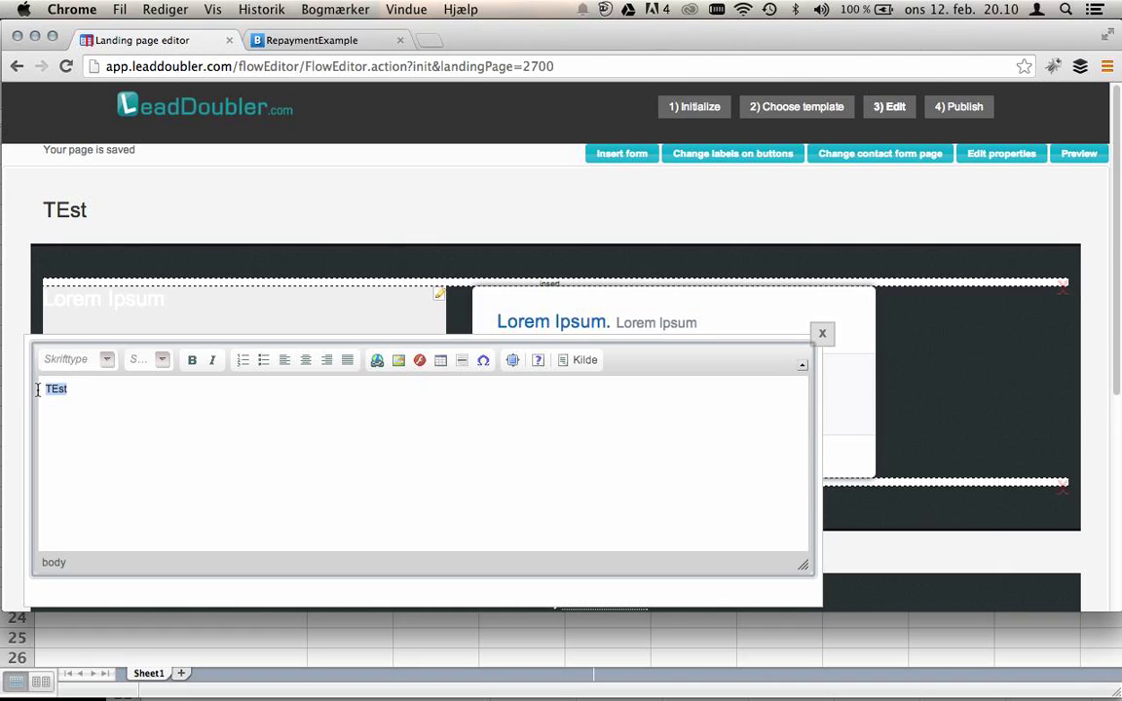
{"action": "type", "text": "ABC Loan Calc"}
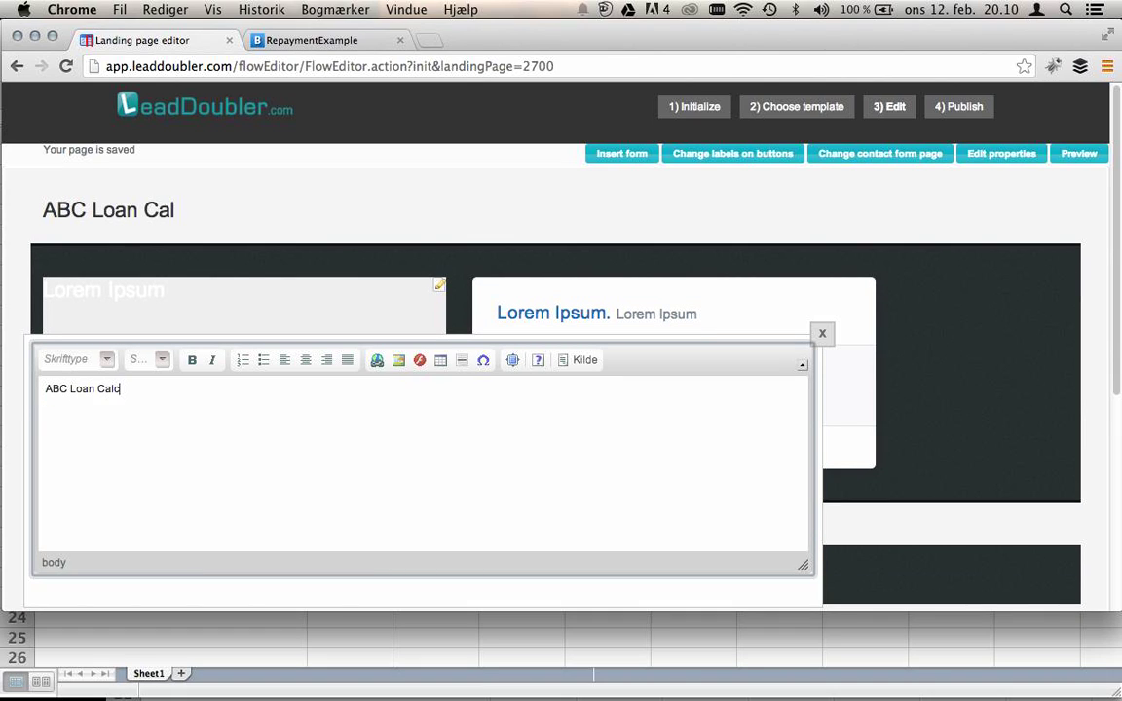
{"action": "type", "text": "ulator"}
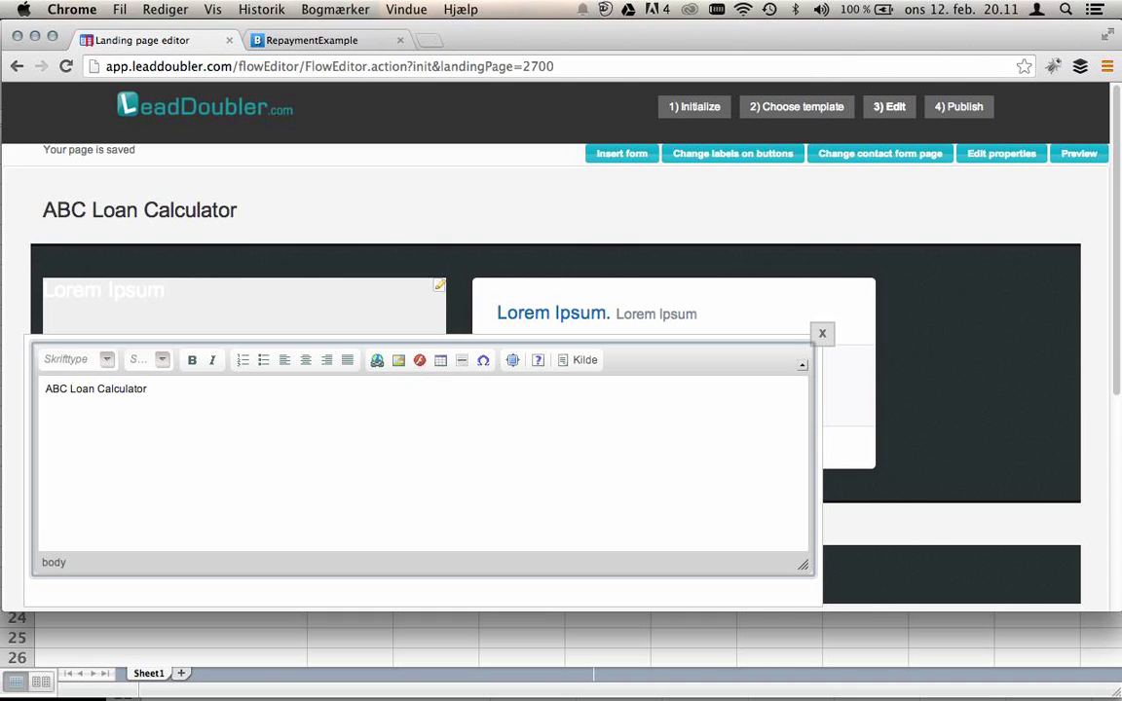
{"action": "left_click", "coordinate": [822, 333]}
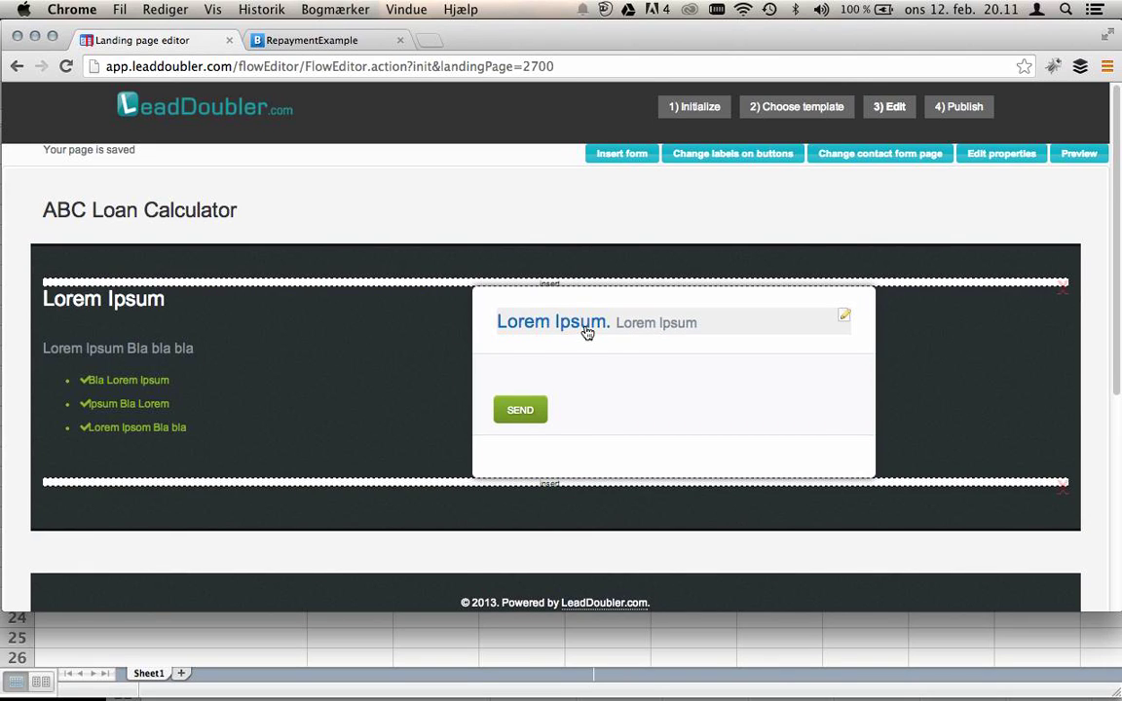
{"action": "left_click", "coordinate": [548, 486]}
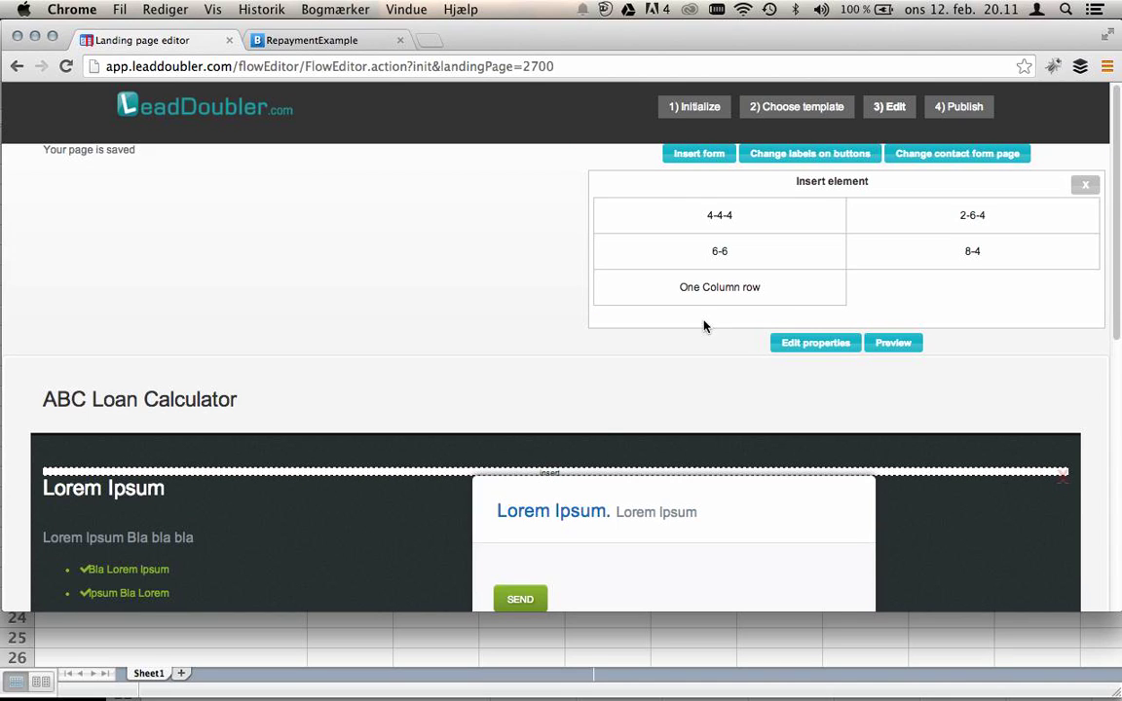
{"action": "left_click", "coordinate": [726, 219]}
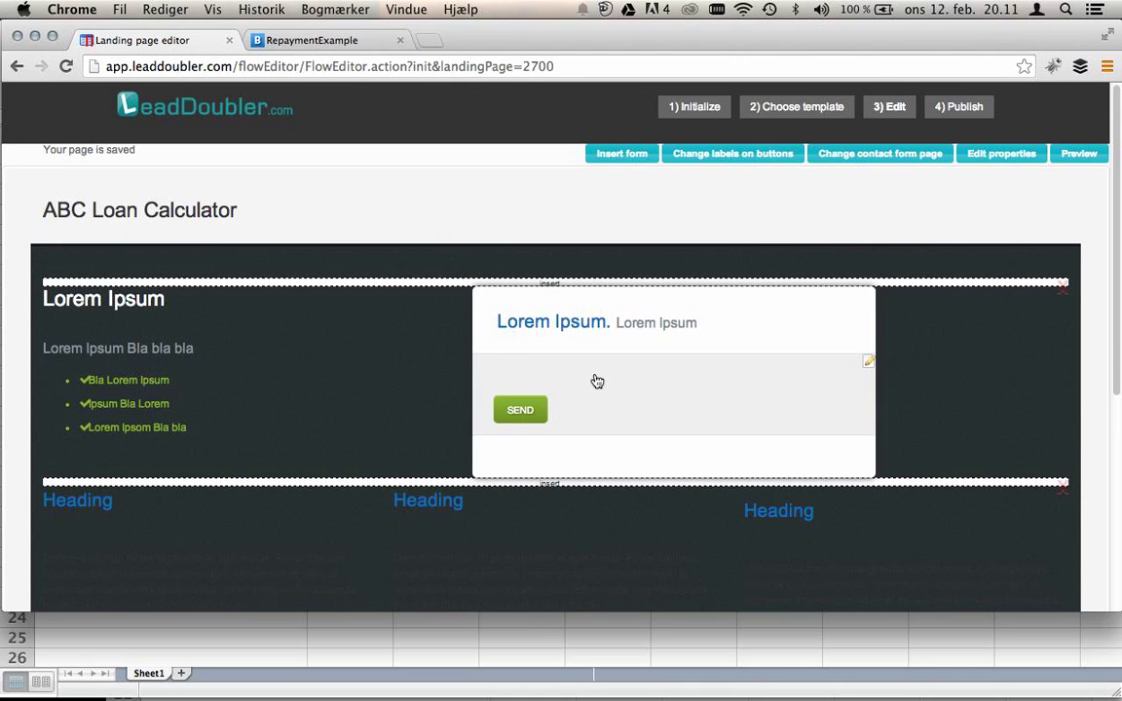
- Insert a form into the landing page by uploading the spreadsheet Example.xlsx from the demo folder
{"action": "left_click", "coordinate": [621, 156]}
{"action": "left_click", "coordinate": [187, 319]}
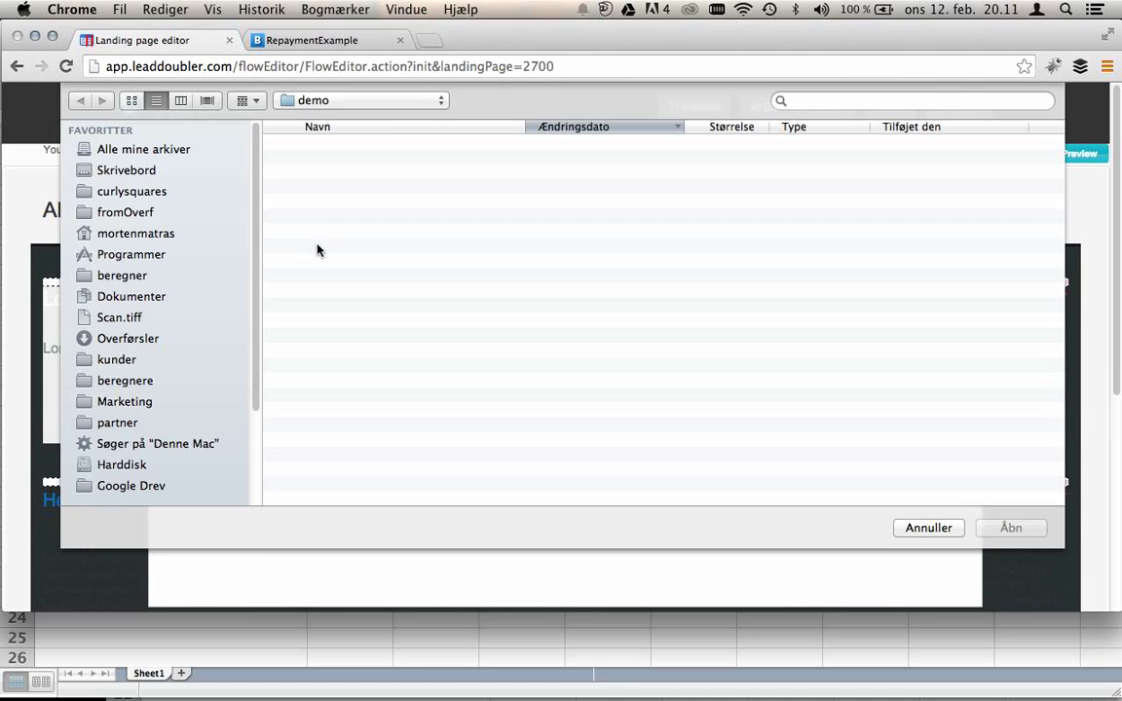
{"action": "left_click", "coordinate": [342, 144]}
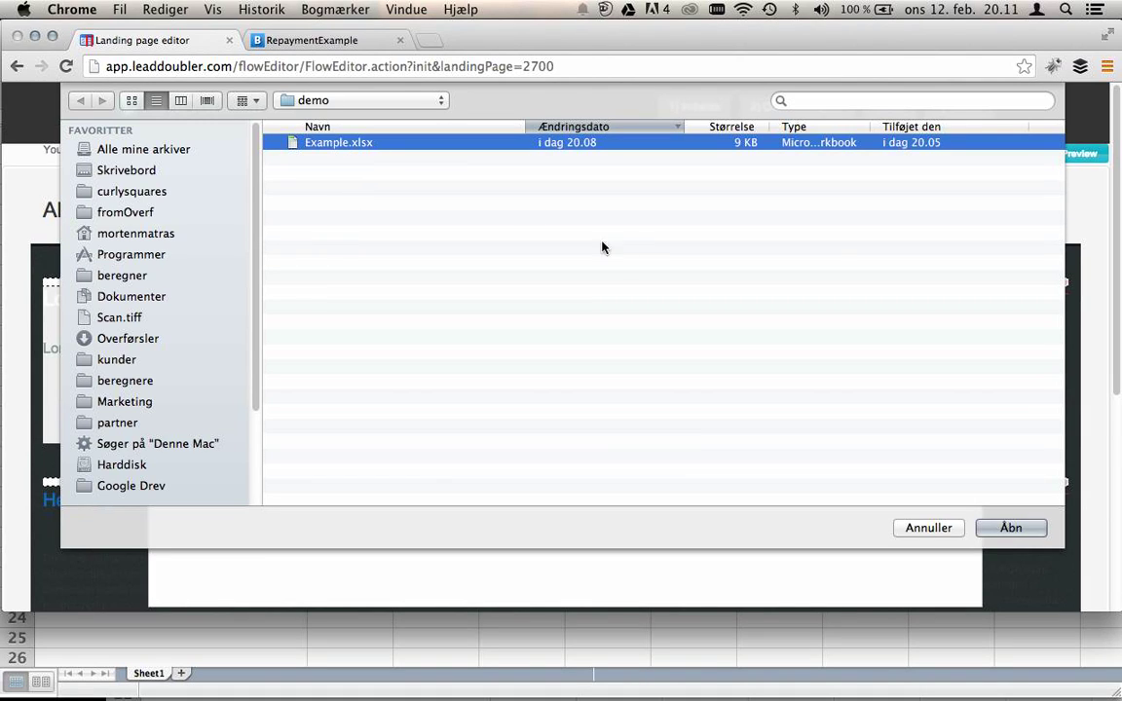
{"action": "left_click", "coordinate": [1010, 528]}
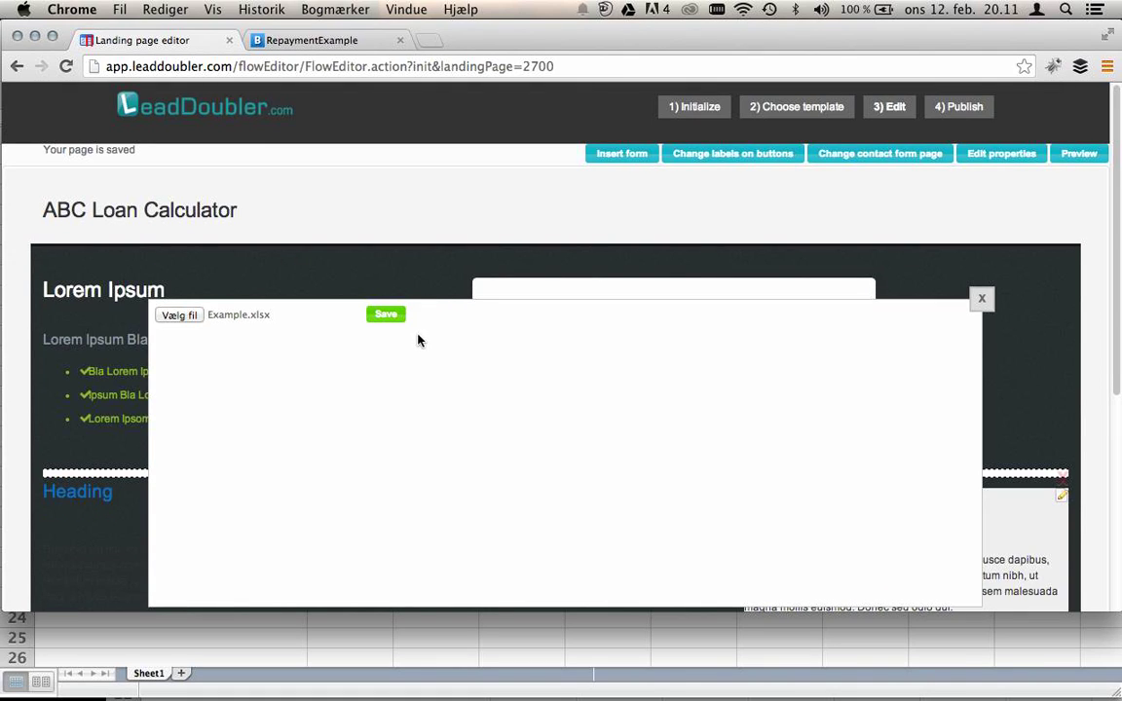
{"action": "left_click", "coordinate": [387, 316]}
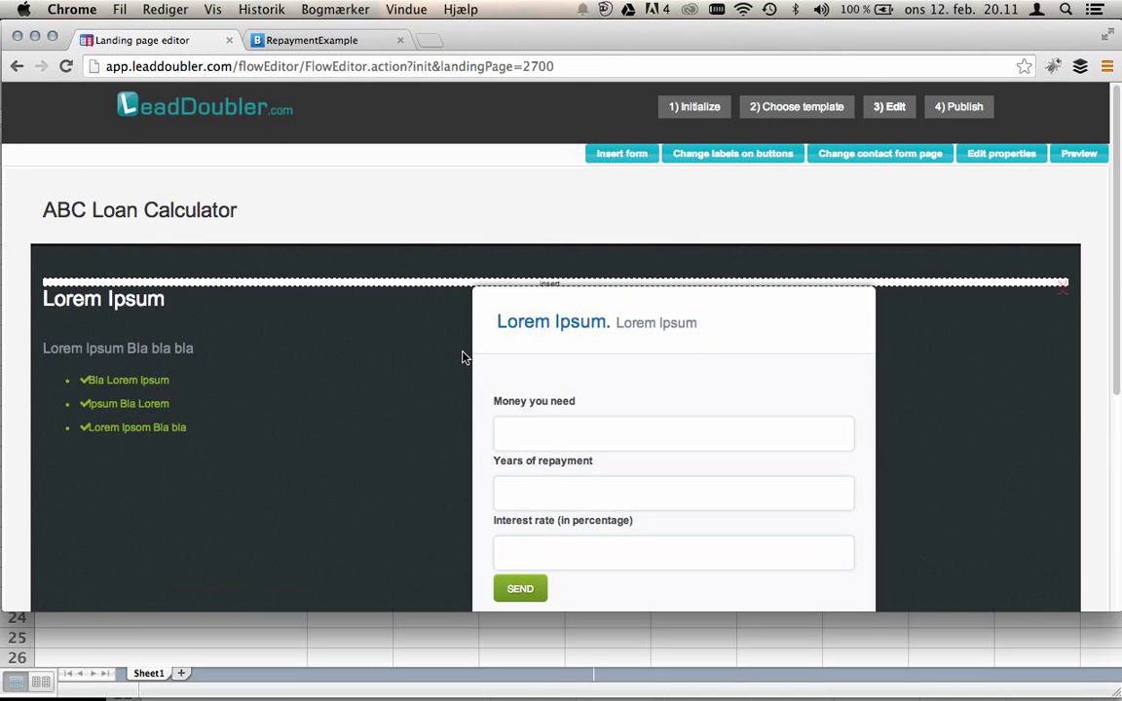
- Switch to Excel to examine the input rows and the repayment calculation in Example.xlsx, and return to the landing page editor in Chrome
{"action": "key", "text": "super+Tab"}
{"action": "key", "text": "super+Tab"}
{"action": "key", "text": "super+Tab"}
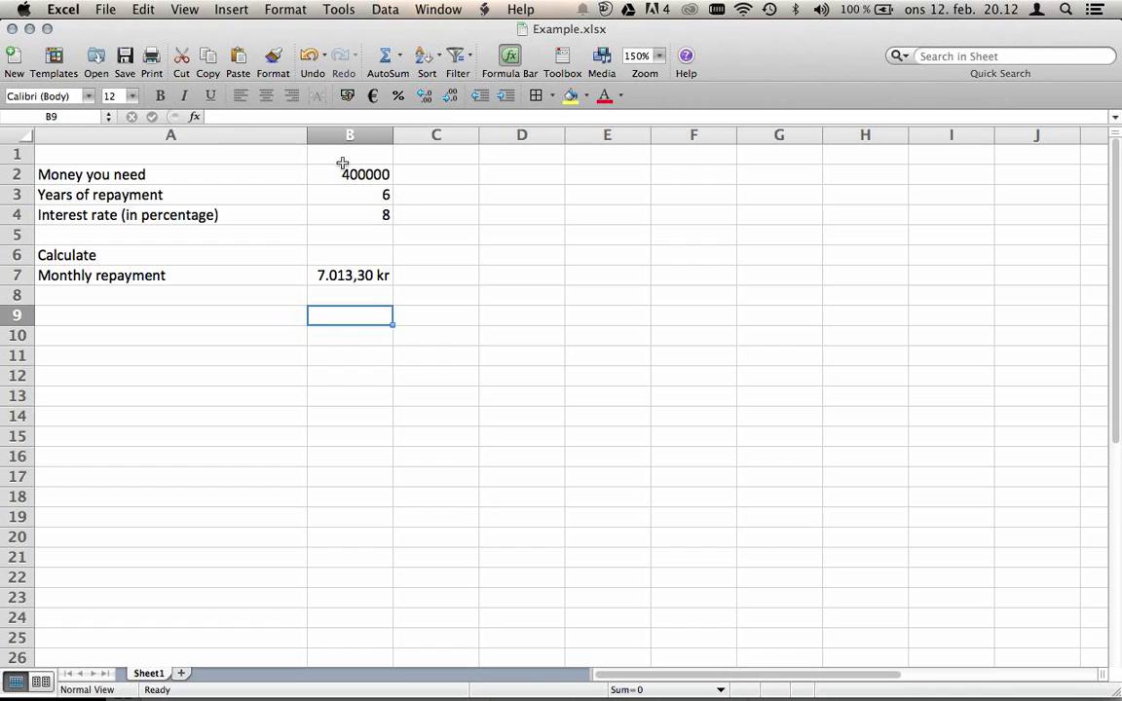
{"action": "key", "text": "super+Tab"}
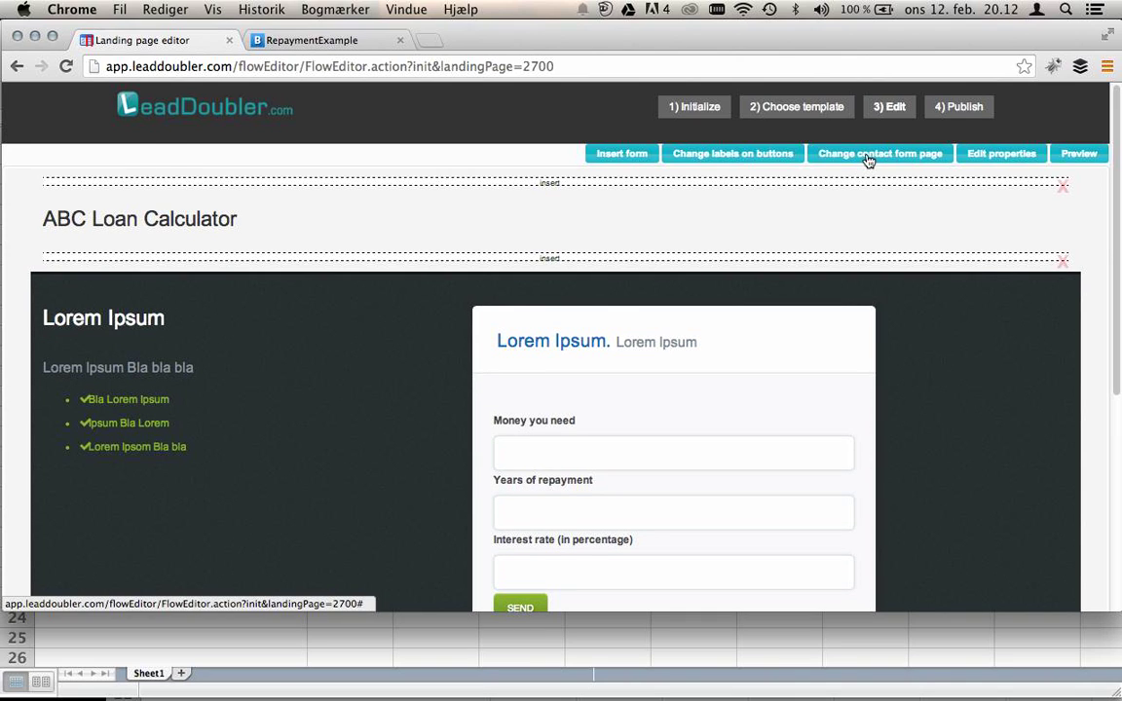
- Set the contact form page to omit full address, email and company name, with submit button text "Go", and save it
{"action": "left_click", "coordinate": [864, 154]}
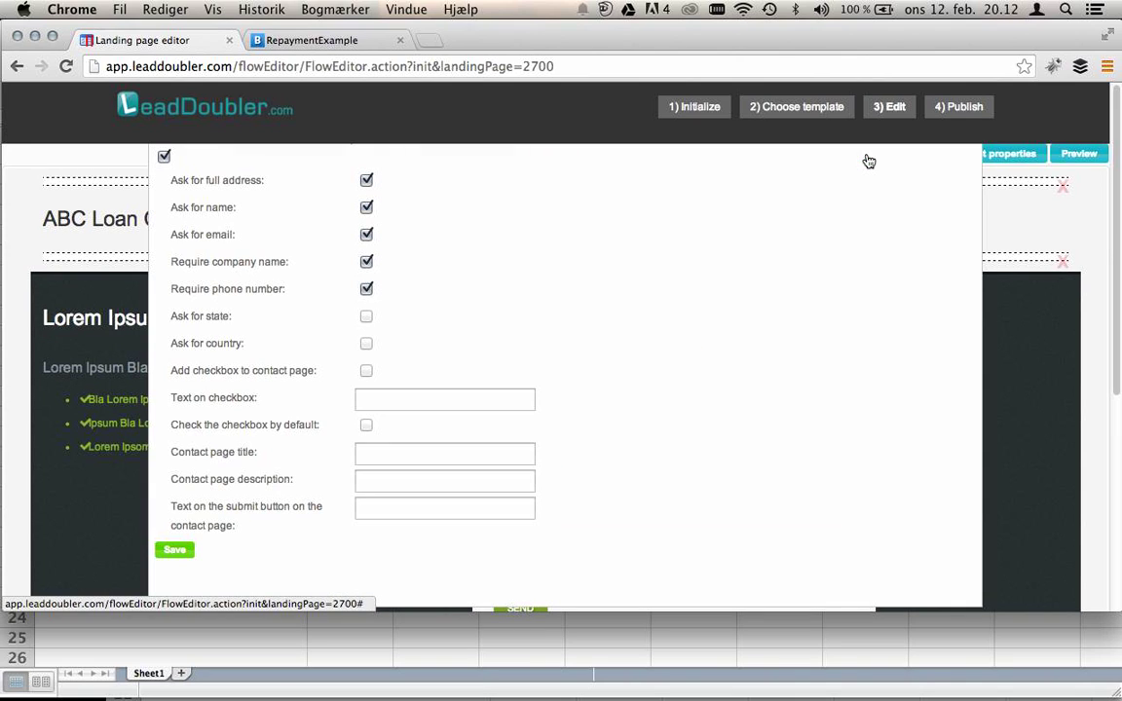
{"action": "left_click", "coordinate": [368, 182]}
{"action": "left_click", "coordinate": [367, 235]}
{"action": "left_click", "coordinate": [367, 263]}
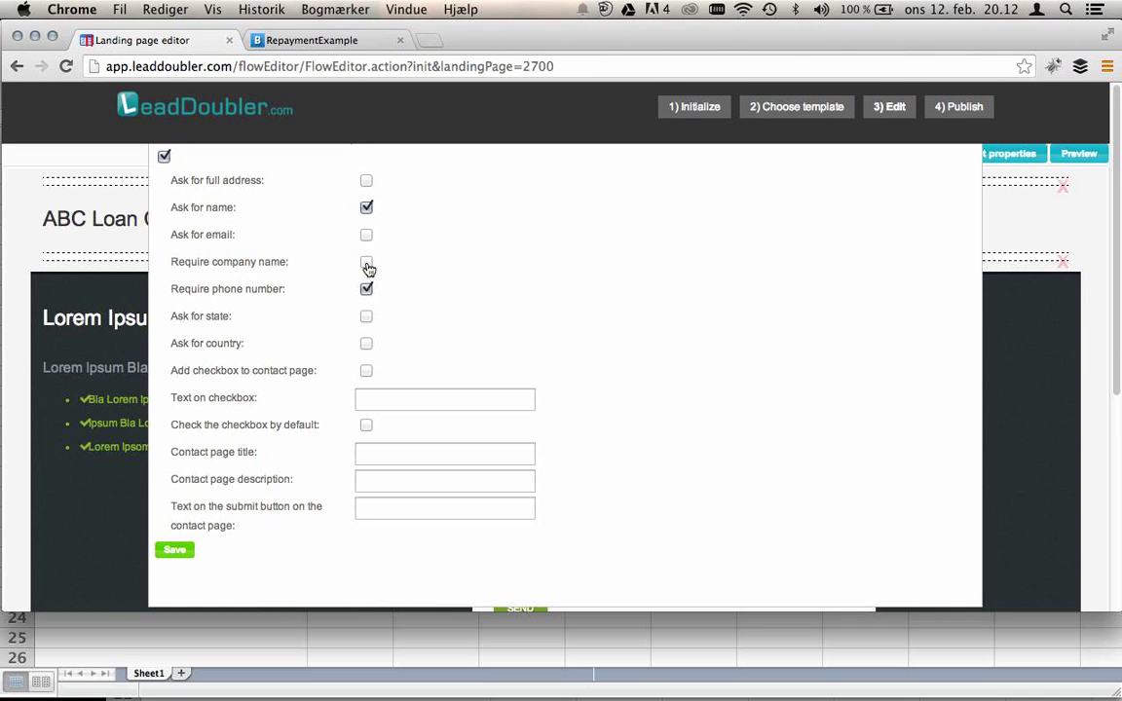
{"action": "left_click", "coordinate": [387, 510]}
{"action": "type", "text": "Go"}
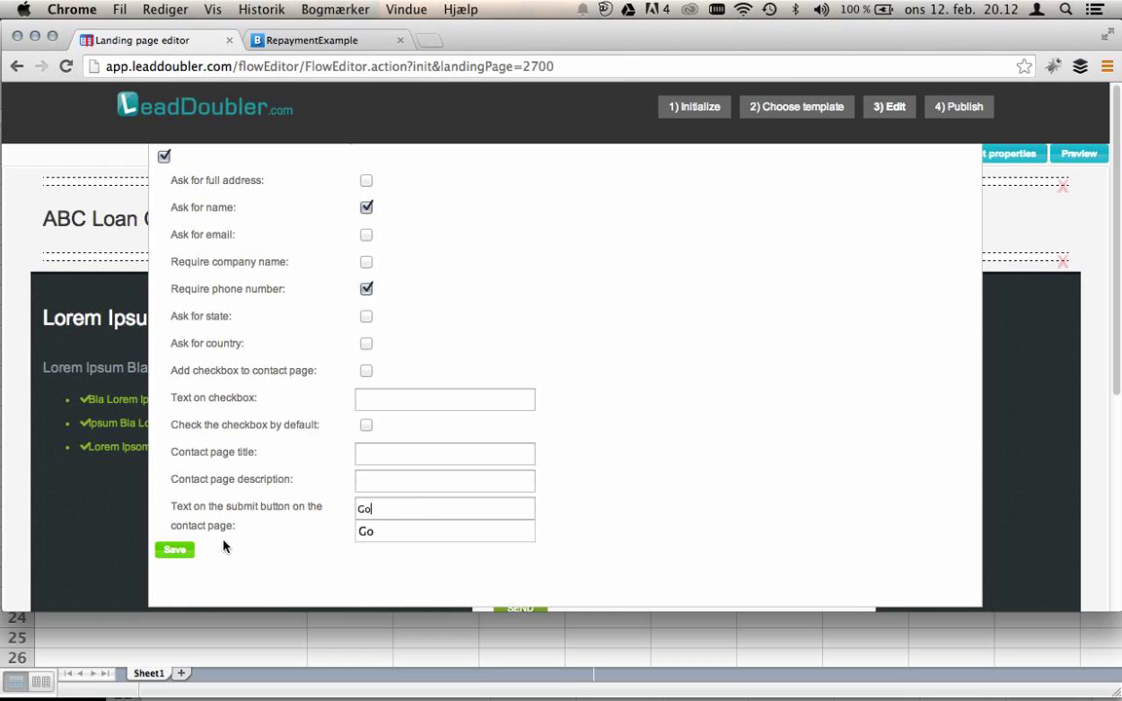
{"action": "left_click", "coordinate": [172, 552]}
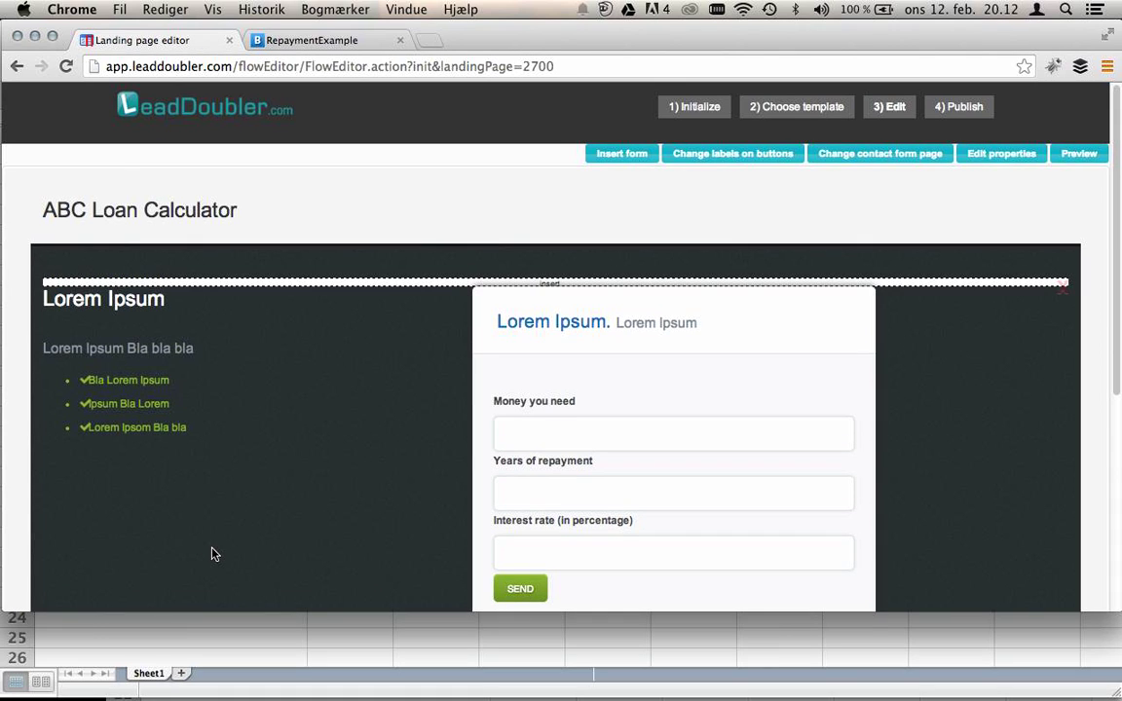
- Preview and publish the landing page, and set its URL to mortgageexample.myfreecalculator.com
{"action": "left_click", "coordinate": [1081, 155]}
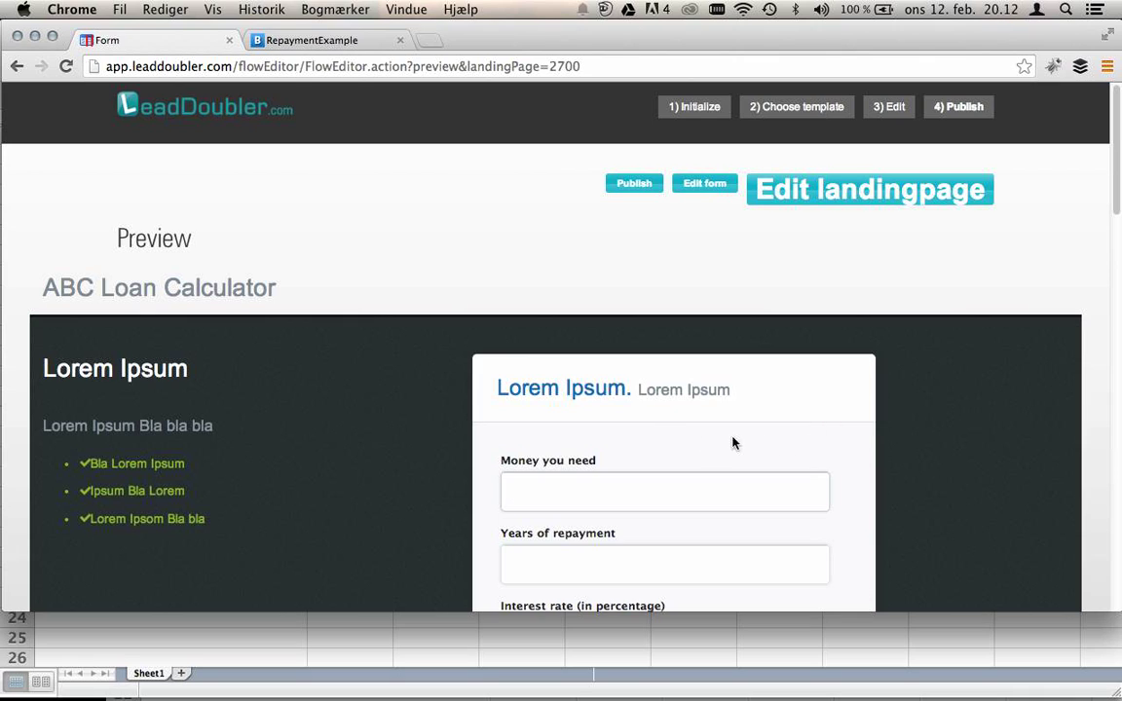
{"action": "left_click", "coordinate": [638, 189]}
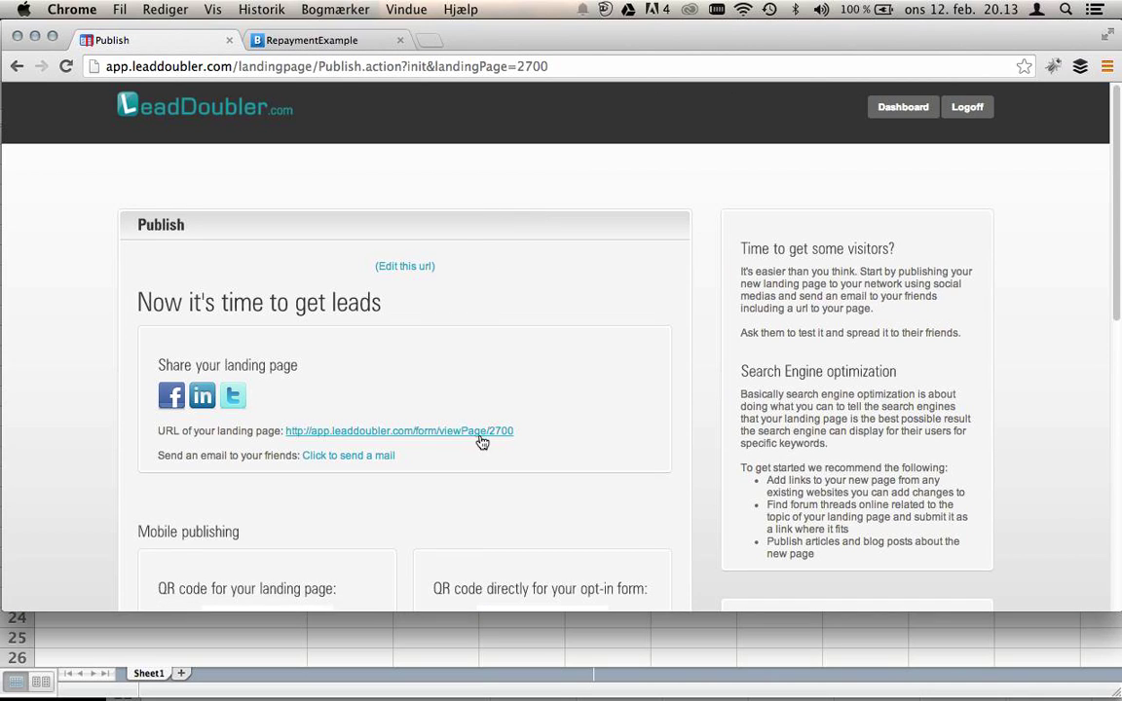
{"action": "left_click", "coordinate": [427, 271]}
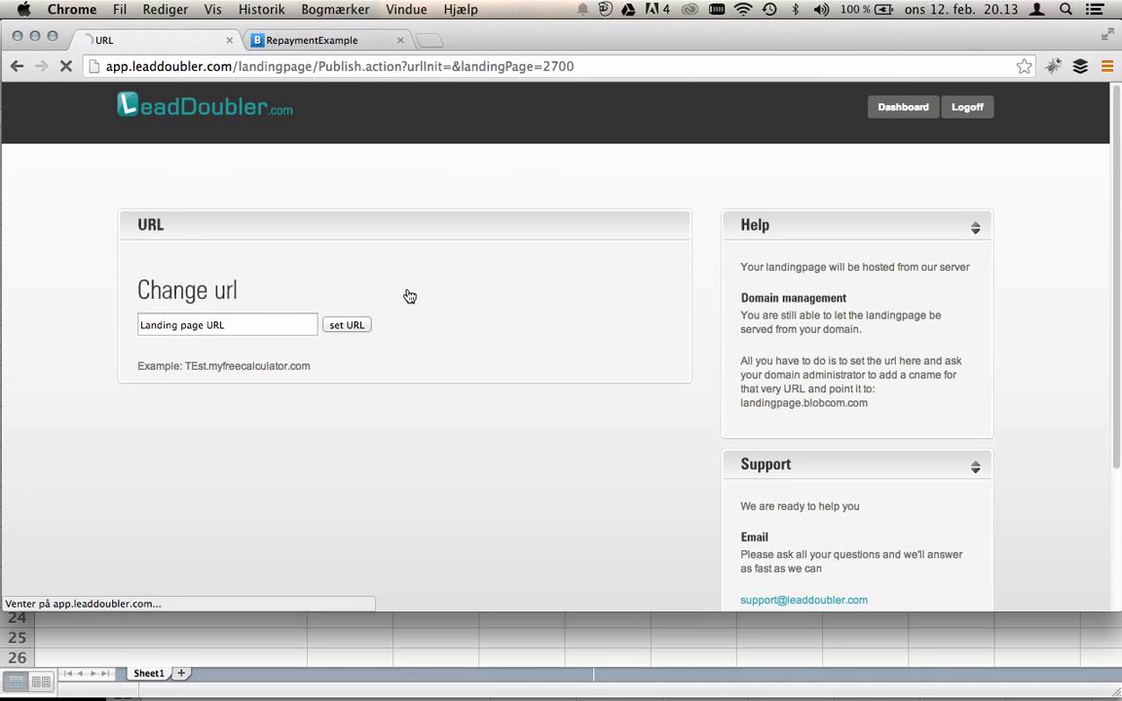
{"action": "key", "text": "super+a"}
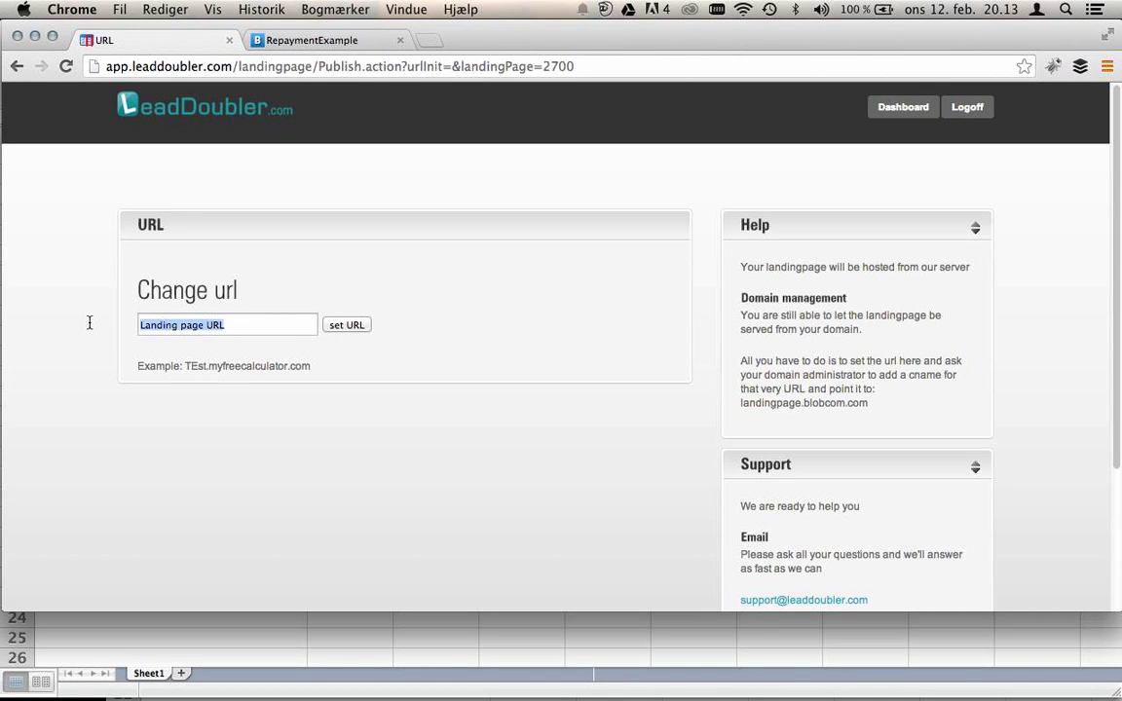
{"action": "type", "text": "mortgagee"}
{"action": "type", "text": "xample"}
{"action": "type", "text": ".my"}
{"action": "type", "text": "freecalculat"}
{"action": "type", "text": "or"}
{"action": "type", "text": ".com"}
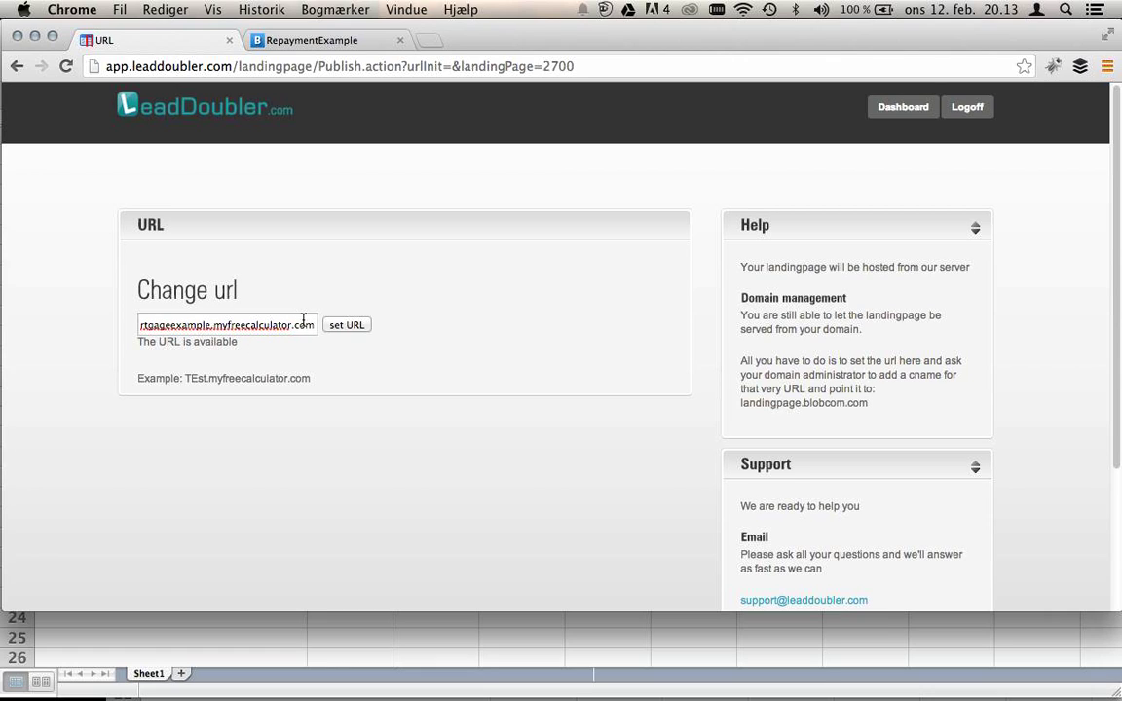
{"action": "left_click", "coordinate": [364, 329]}
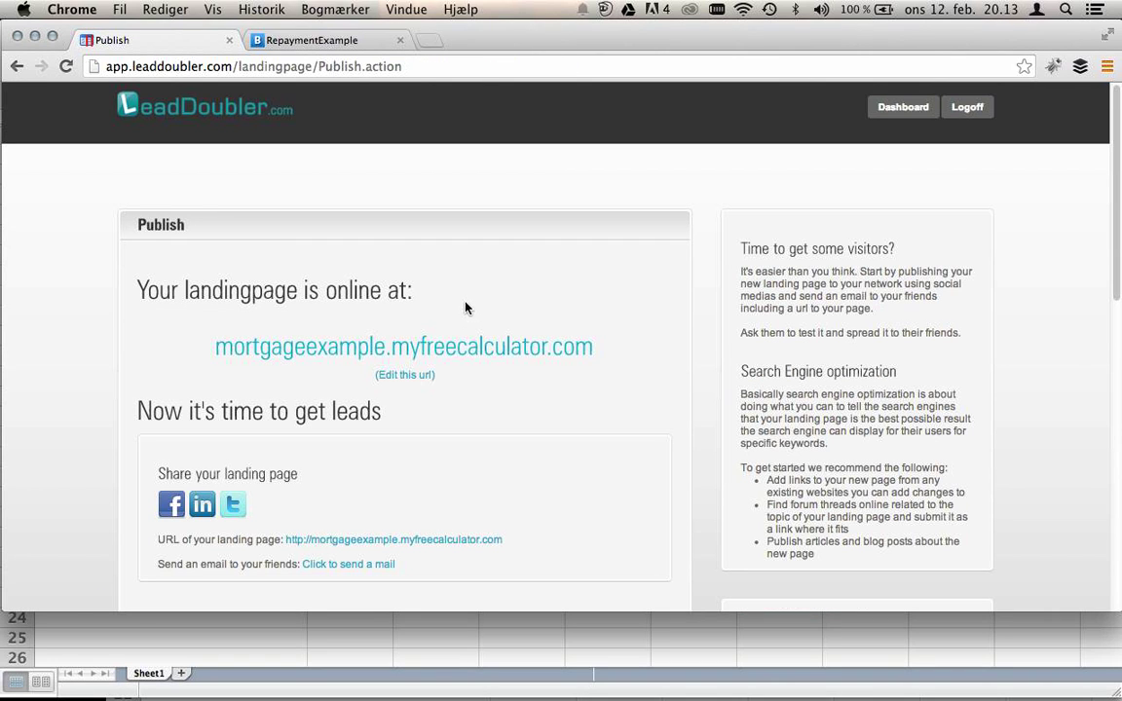
- Open the published page and submit the calculator with 56000 as money needed, 4 years of repayment and 8 percent interest
{"action": "left_click", "coordinate": [464, 357]}
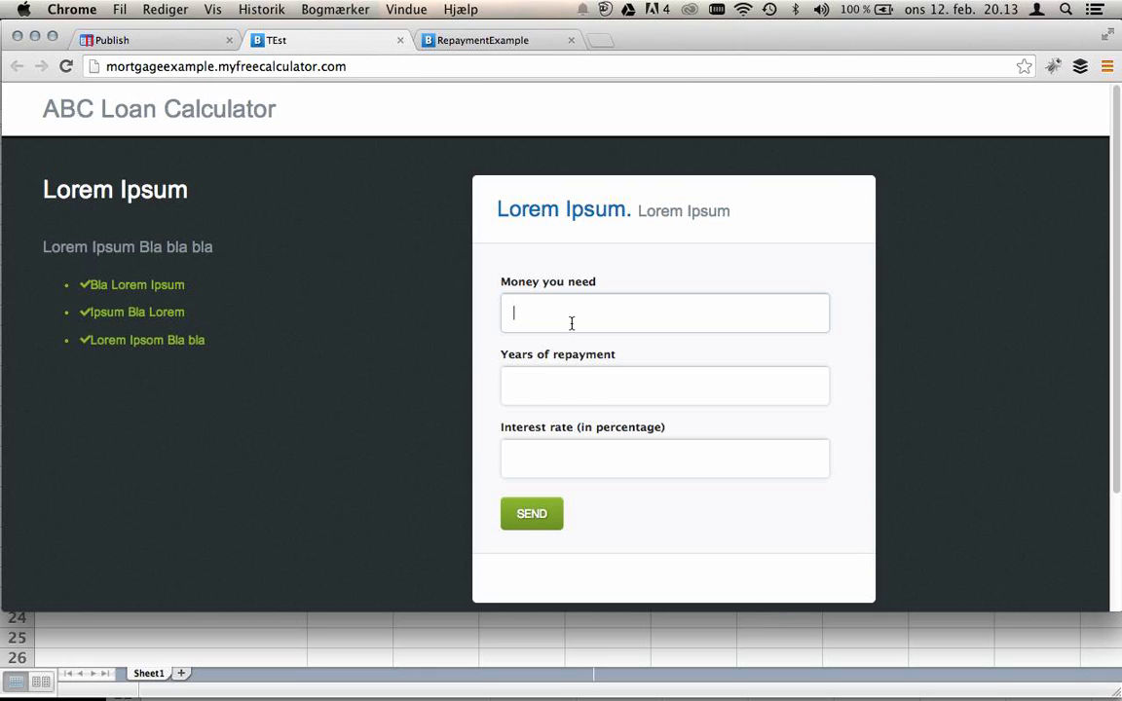
{"action": "type", "text": "56000"}
{"action": "key", "text": "Tab"}
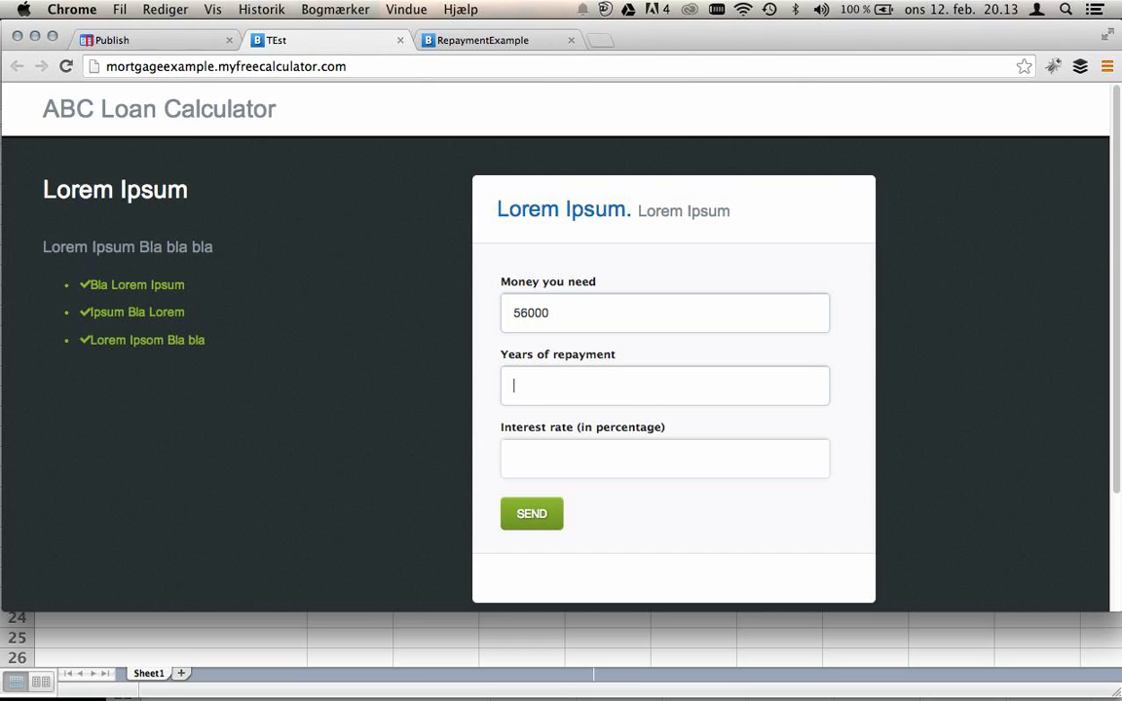
{"action": "type", "text": "4"}
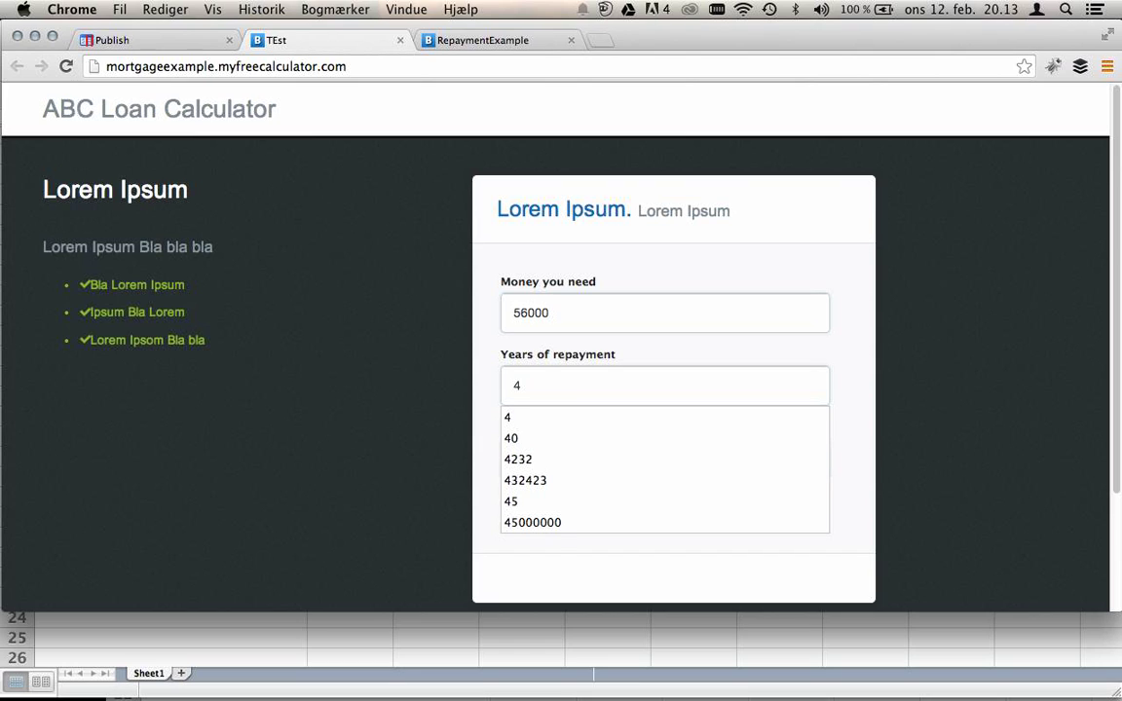
{"action": "key", "text": "Tab"}
{"action": "type", "text": "8"}
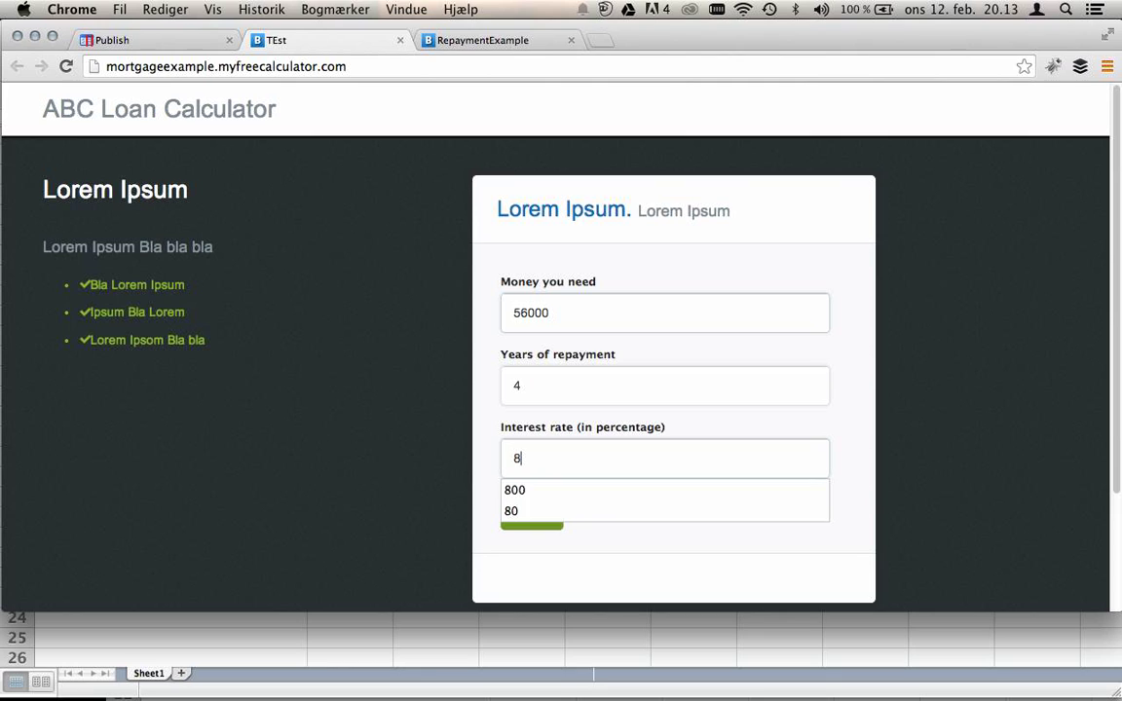
{"action": "left_click", "coordinate": [532, 513]}
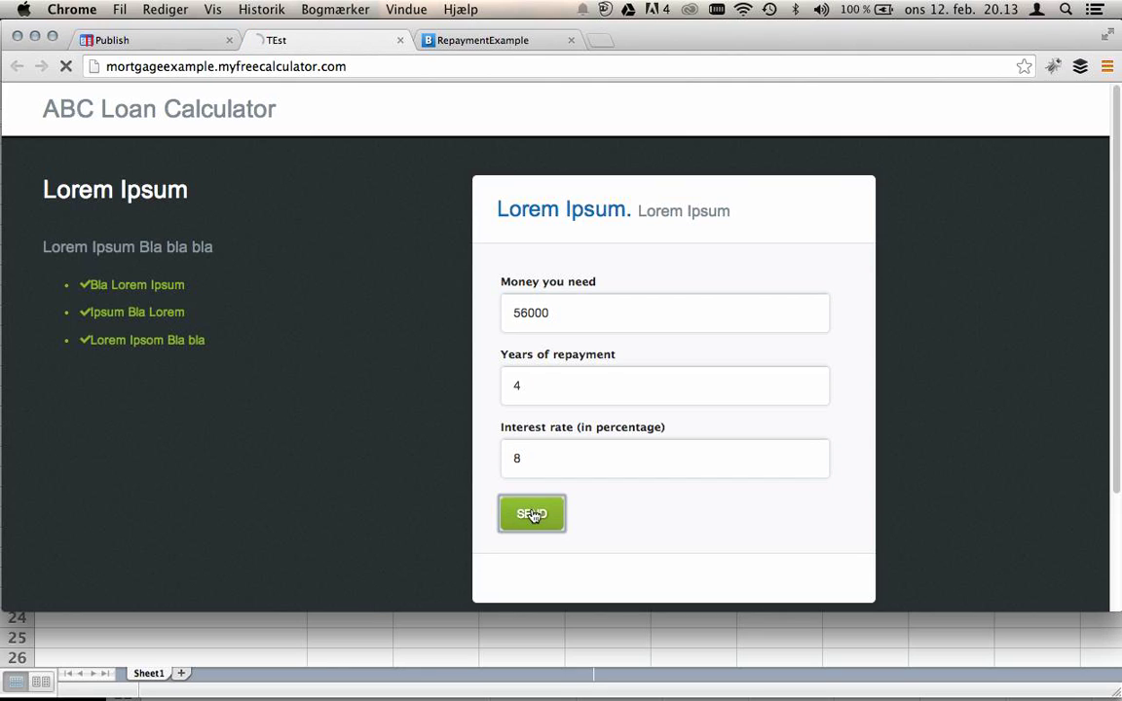
- Fill in the contact form's first name, surname and phone number with test entries and submit it to get the calculated repayment
{"action": "left_click", "coordinate": [544, 352]}
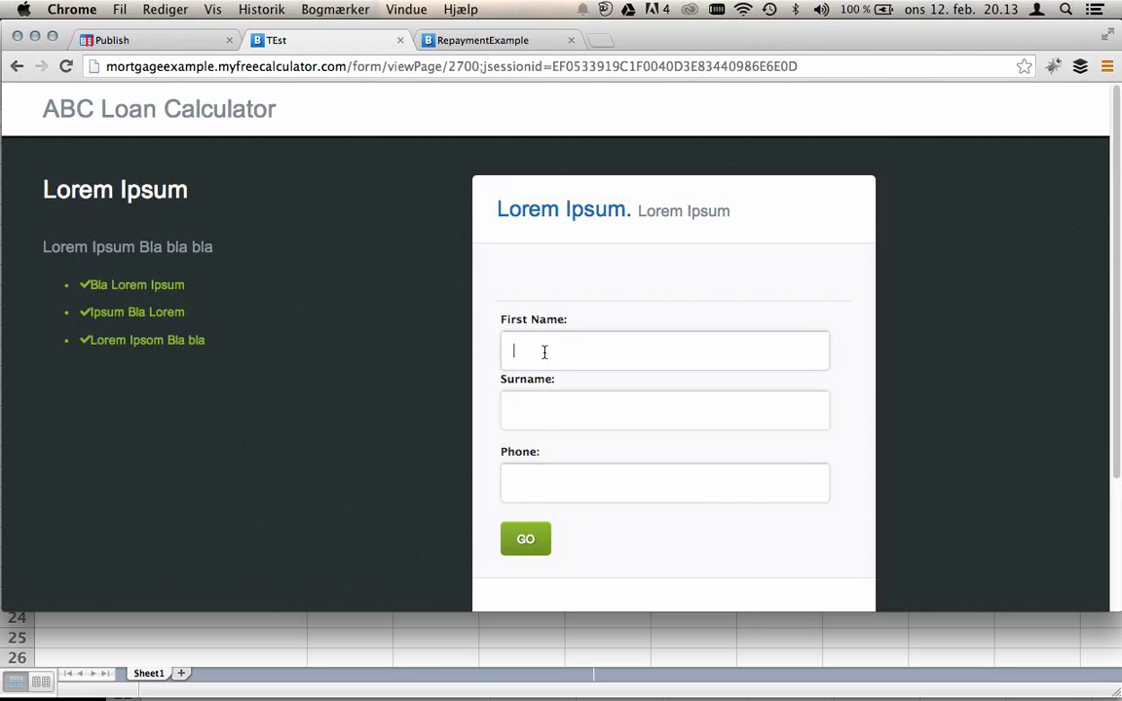
{"action": "type", "text": "momomom"}
{"action": "key", "text": "Tab"}
{"action": "type", "text": "momomo"}
{"action": "key", "text": "Tab"}
{"action": "type", "text": "898989"}
{"action": "key", "text": "Tab"}
{"action": "left_click", "coordinate": [525, 539]}
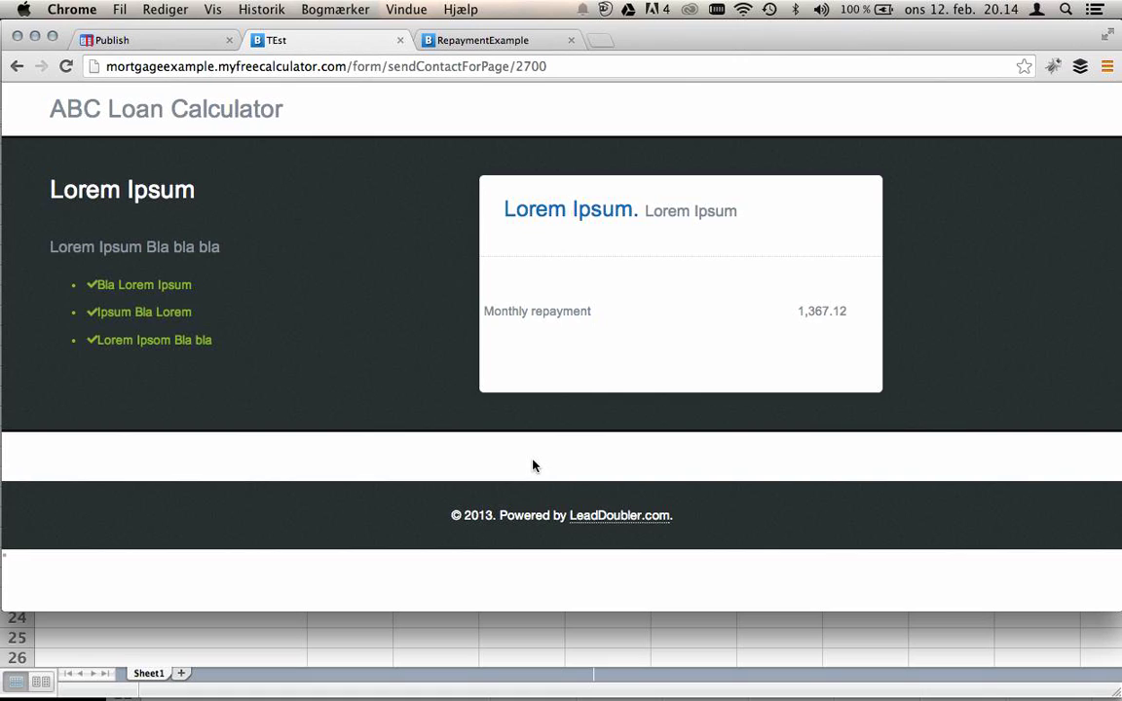
- Check the monthly repayment on the calculator's result page, and go back to the LeadDoubler dashboard
{"action": "left_click_drag", "start_coordinate": [848, 313], "coordinate": [607, 323]}
{"action": "left_click", "coordinate": [595, 346]}
{"action": "left_click", "coordinate": [172, 39]}
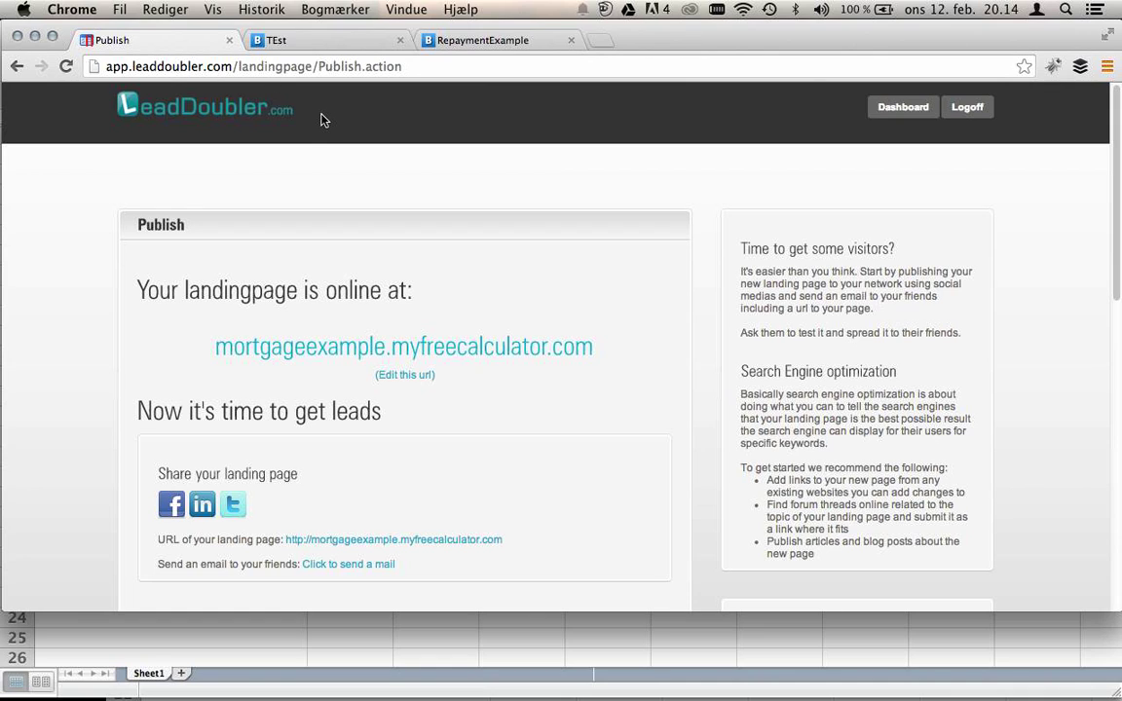
{"action": "left_click", "coordinate": [889, 113]}
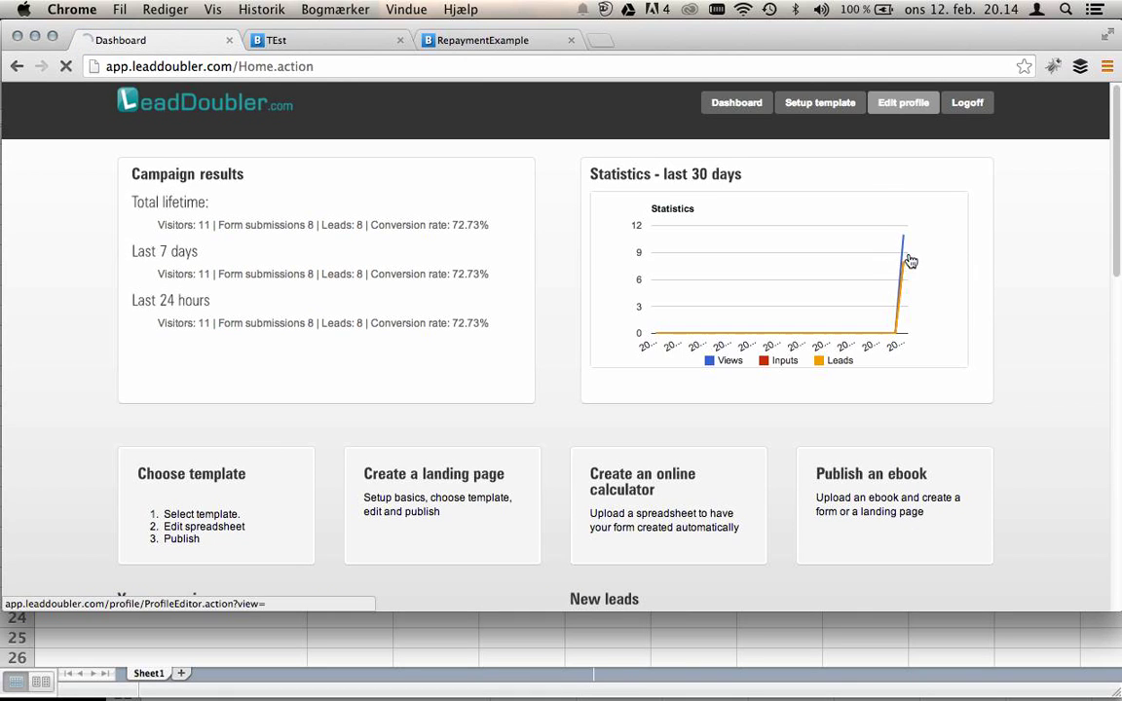
- Open the full information of the newest lead and review its contact details, calculator inputs and returned response
{"action": "scroll", "coordinate": [1003, 293], "scroll_direction": "down", "scroll_amount": 5}
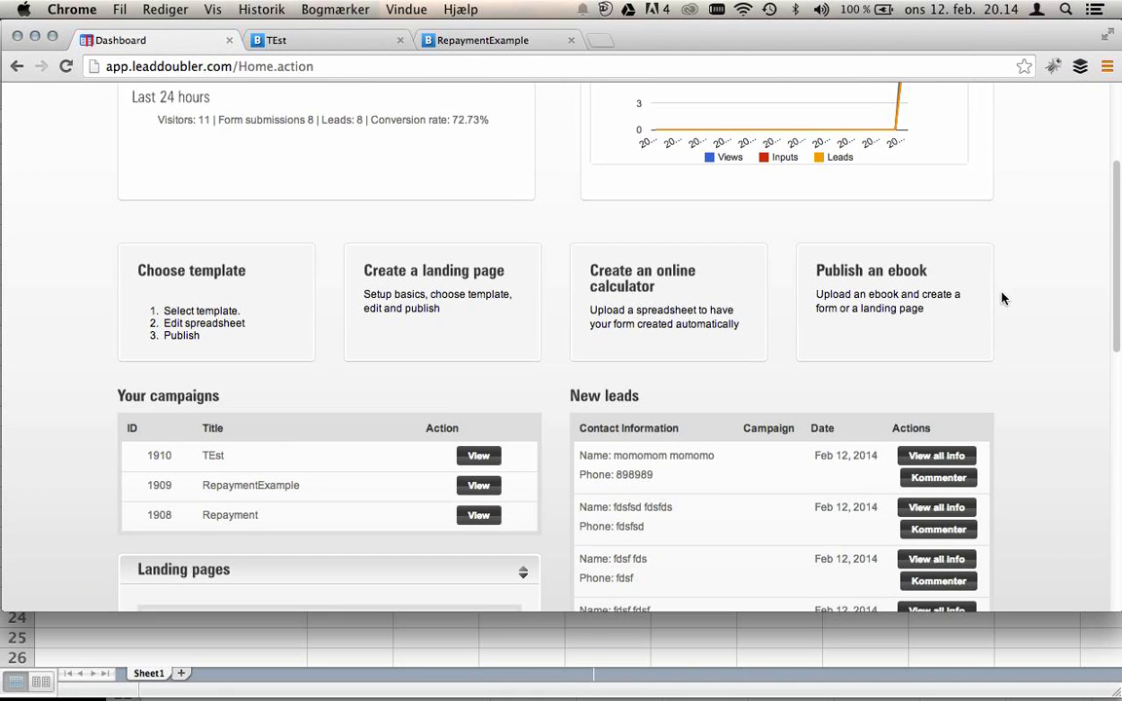
{"action": "left_click", "coordinate": [952, 460]}
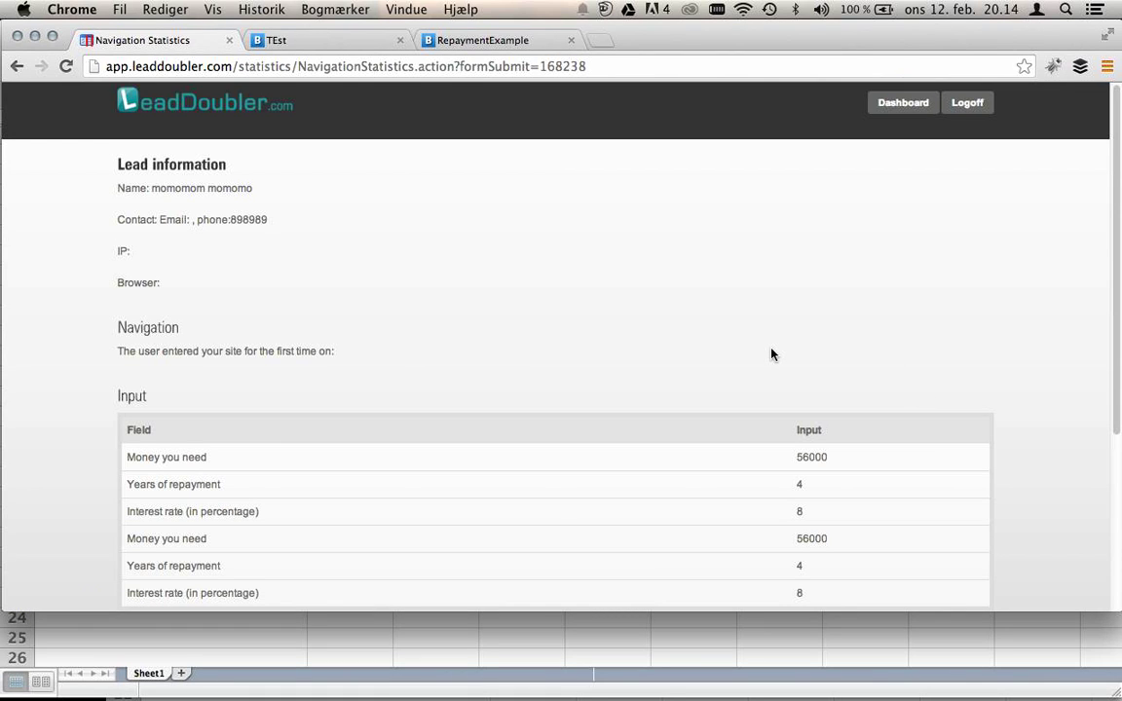
{"action": "scroll", "coordinate": [632, 379], "scroll_direction": "down", "scroll_amount": 5}
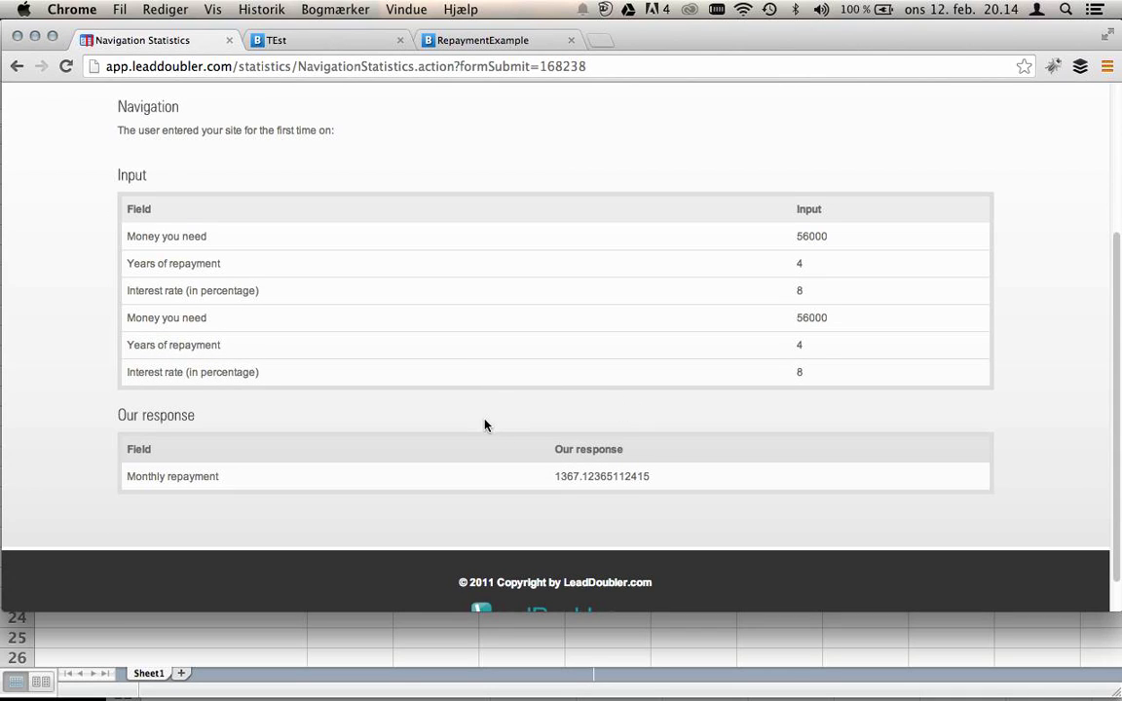
{"action": "scroll", "coordinate": [486, 426], "scroll_direction": "up", "scroll_amount": 2}
{"action": "scroll", "coordinate": [484, 422], "scroll_direction": "up", "scroll_amount": 3}
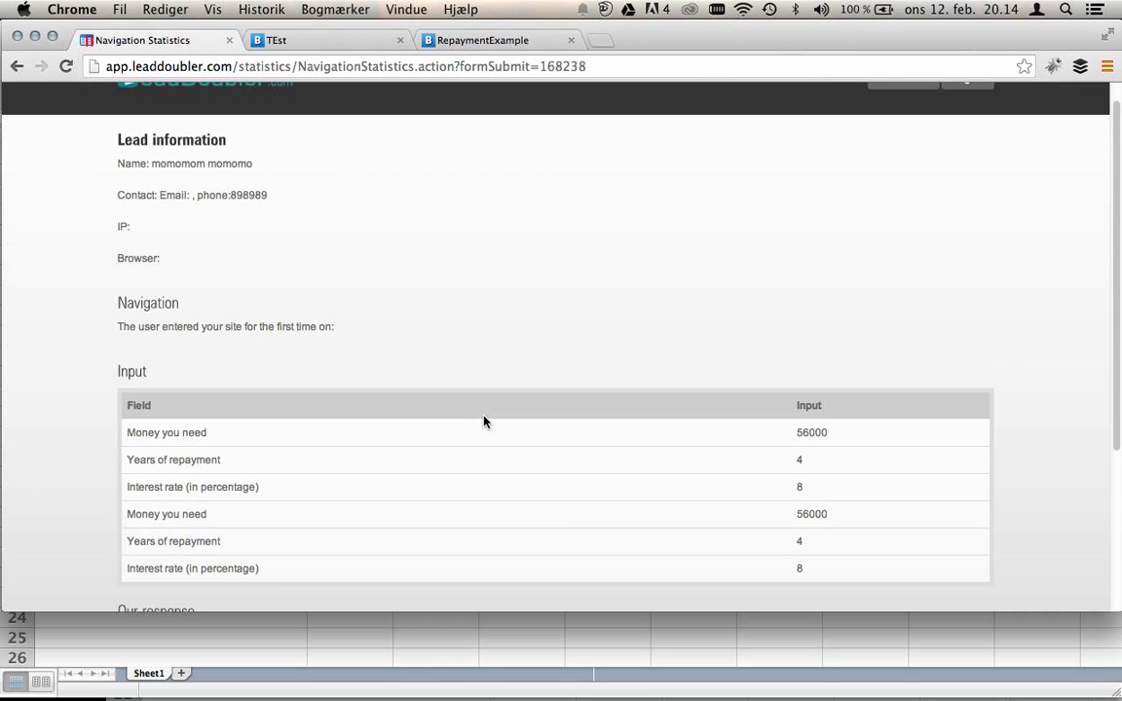